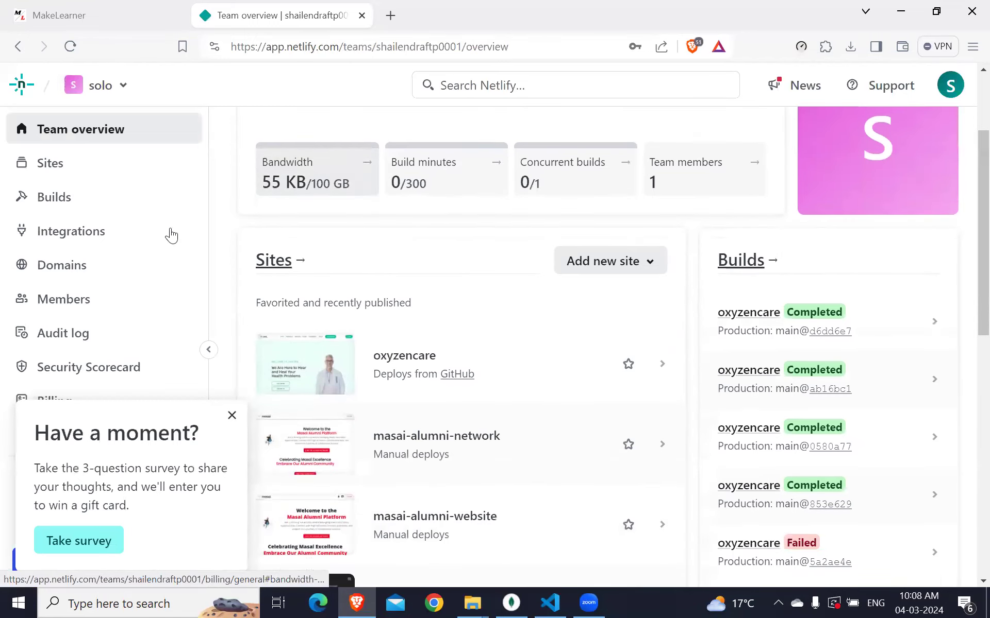
Step: Dismiss the survey prompt and look over the team overview page
{"action": "scroll", "coordinate": [393, 299], "scroll_direction": "down", "scroll_amount": 3}
{"action": "scroll", "coordinate": [394, 301], "scroll_direction": "up", "scroll_amount": 6}
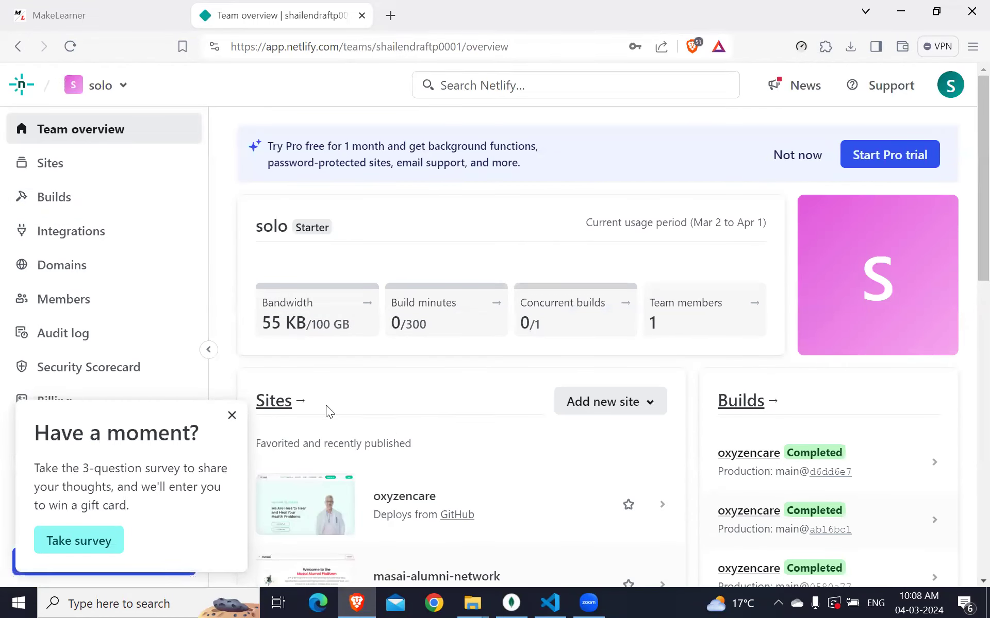
{"action": "left_click", "coordinate": [232, 415]}
{"action": "scroll", "coordinate": [374, 374], "scroll_direction": "down", "scroll_amount": 1}
{"action": "scroll", "coordinate": [437, 358], "scroll_direction": "up", "scroll_amount": 1}
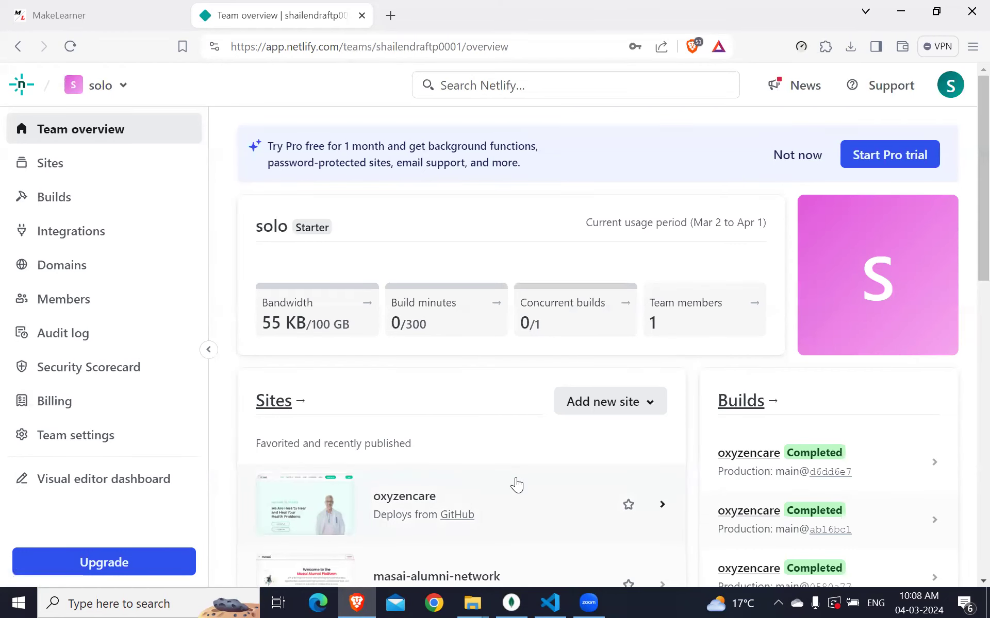
Step: Switch to File Explorer and check the contents of the code folder inside the deploy on netlify folder
{"action": "left_click", "coordinate": [552, 598]}
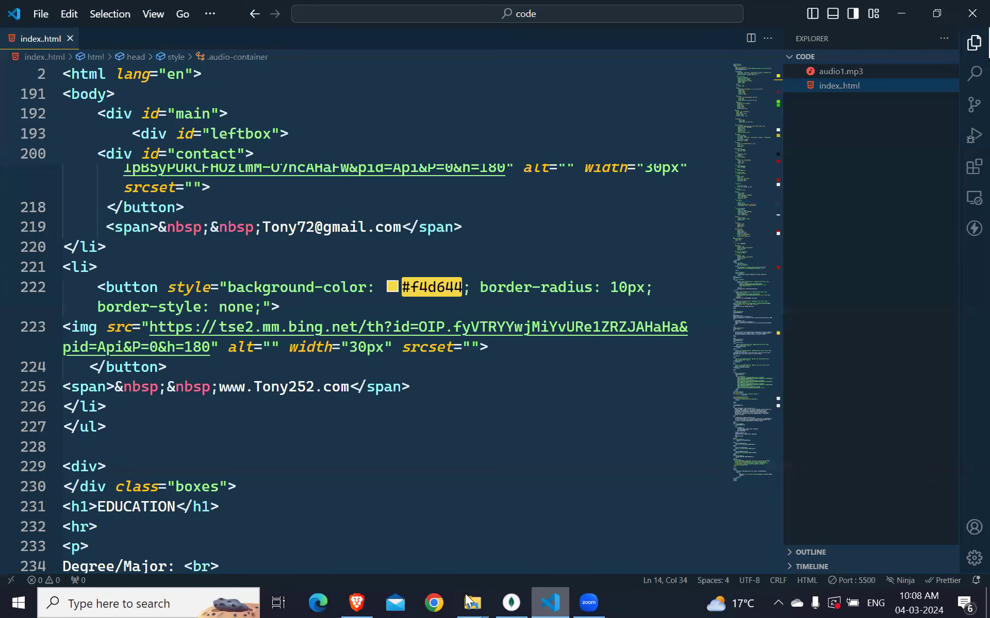
{"action": "mouse_move", "coordinate": [472, 602]}
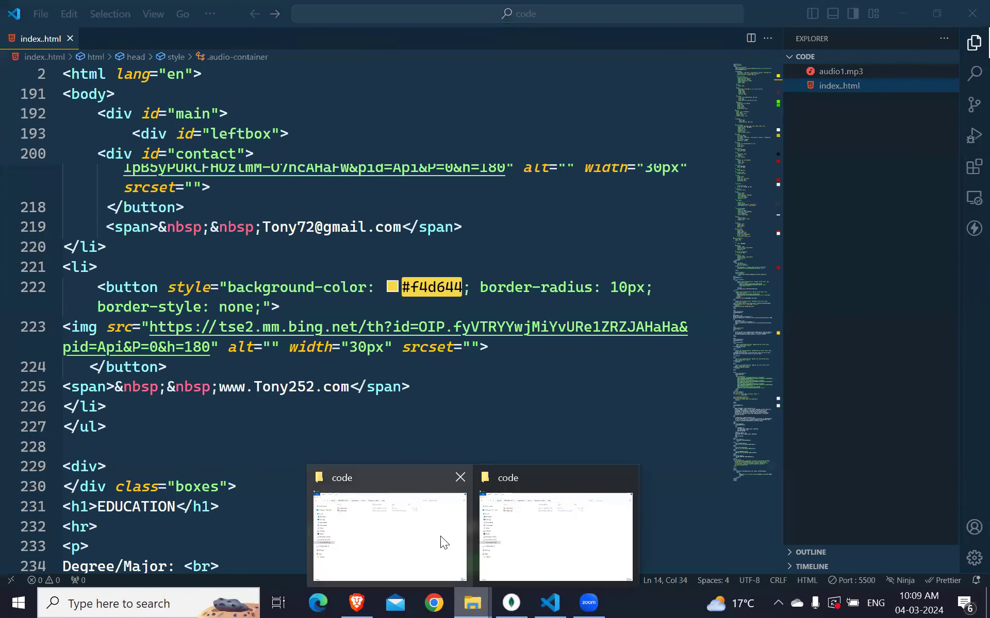
{"action": "left_click", "coordinate": [542, 525]}
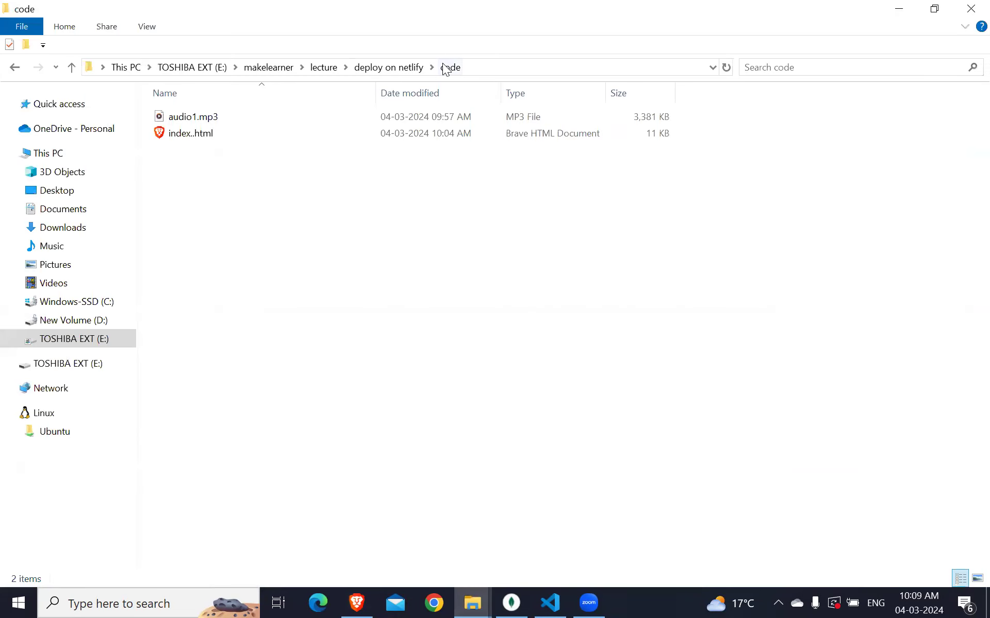
{"action": "left_click", "coordinate": [14, 67]}
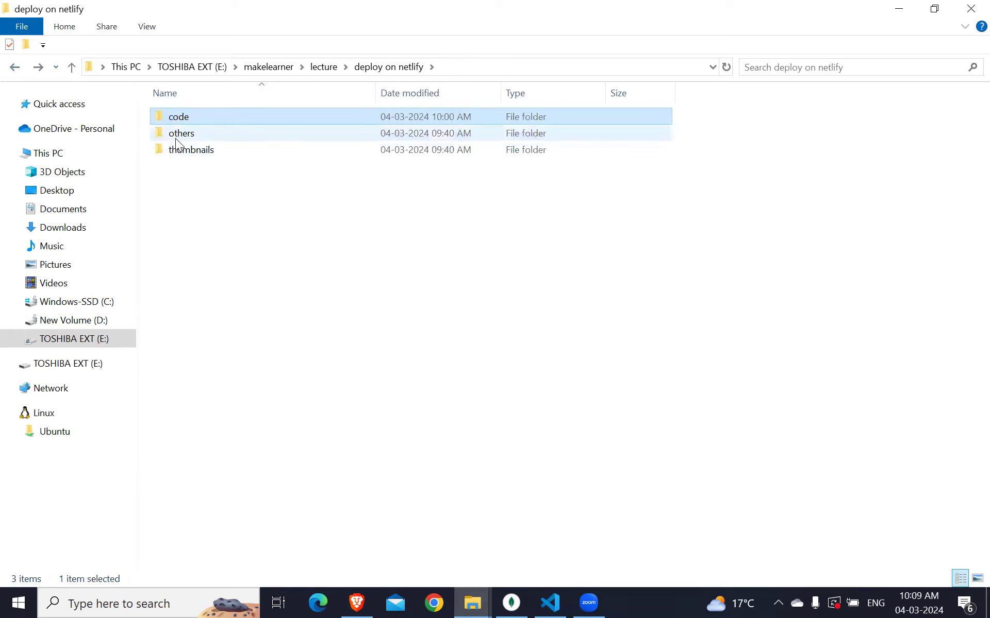
{"action": "double_click", "coordinate": [184, 111]}
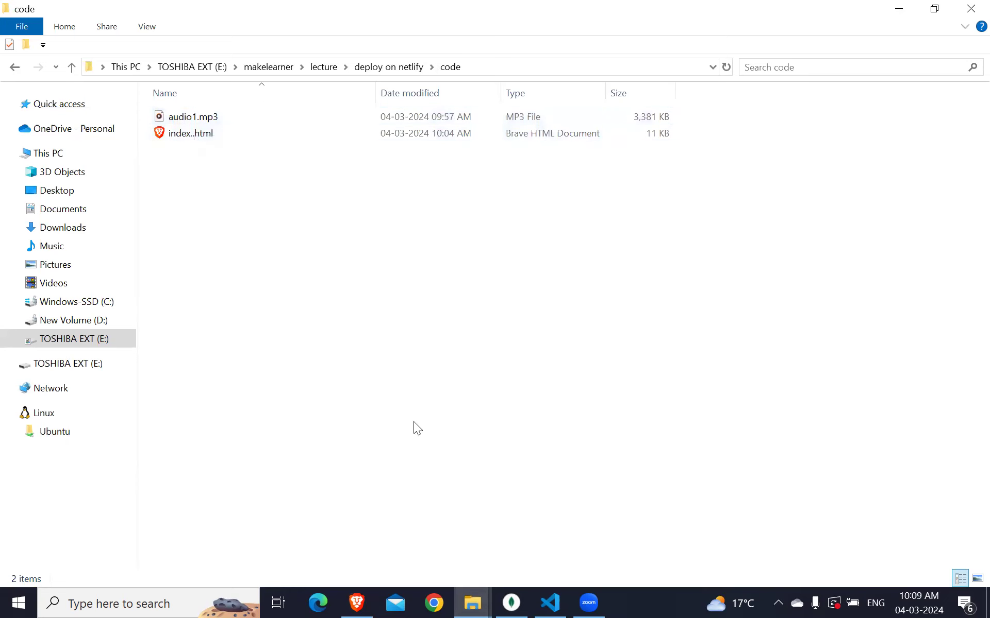
Step: Switch to VS Code and read through the source of index..html, from the body sections back up to the head
{"action": "key", "text": "alt+Tab"}
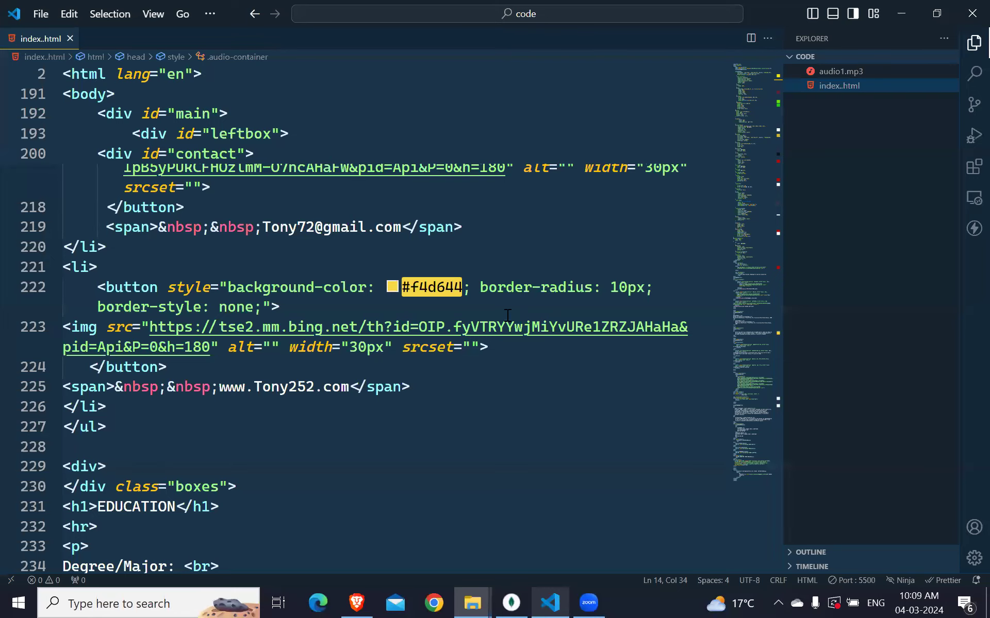
{"action": "scroll", "coordinate": [508, 315], "scroll_direction": "down", "scroll_amount": 15}
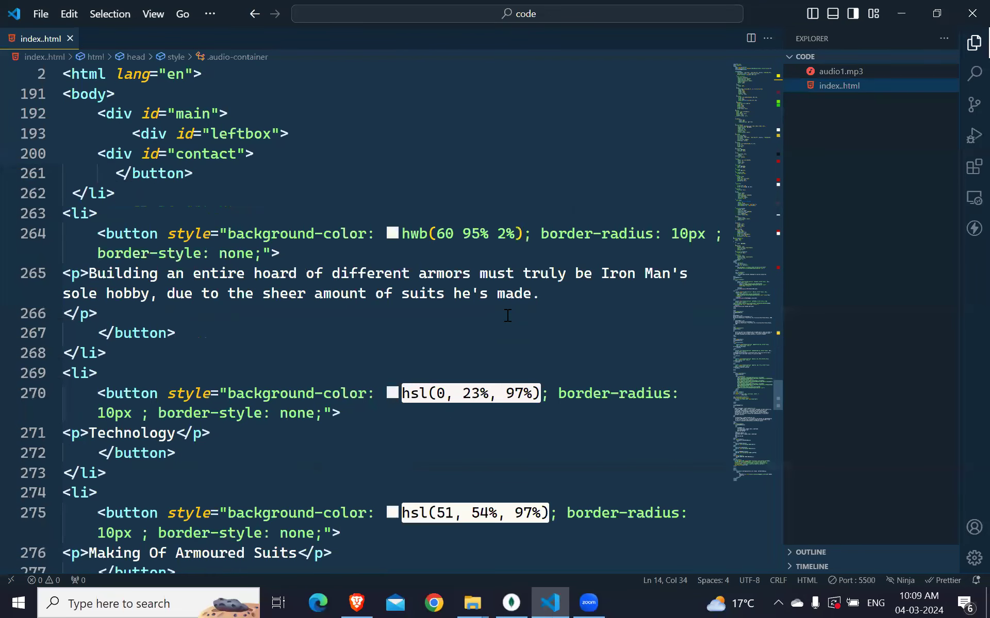
{"action": "scroll", "coordinate": [508, 316], "scroll_direction": "down", "scroll_amount": 7}
{"action": "scroll", "coordinate": [507, 316], "scroll_direction": "down", "scroll_amount": 10}
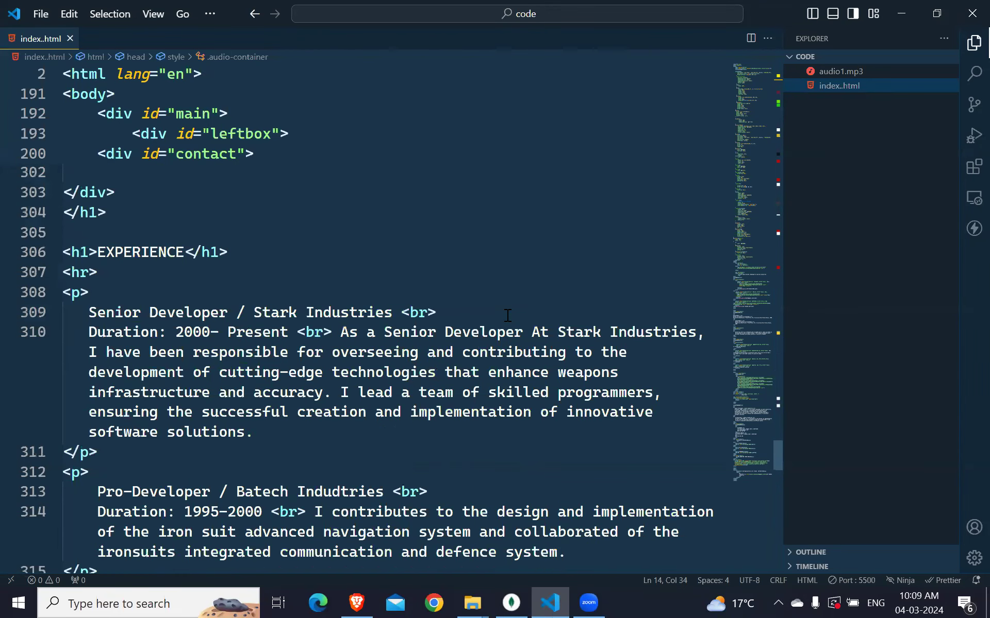
{"action": "scroll", "coordinate": [508, 316], "scroll_direction": "down", "scroll_amount": 7}
{"action": "scroll", "coordinate": [508, 315], "scroll_direction": "up", "scroll_amount": 16}
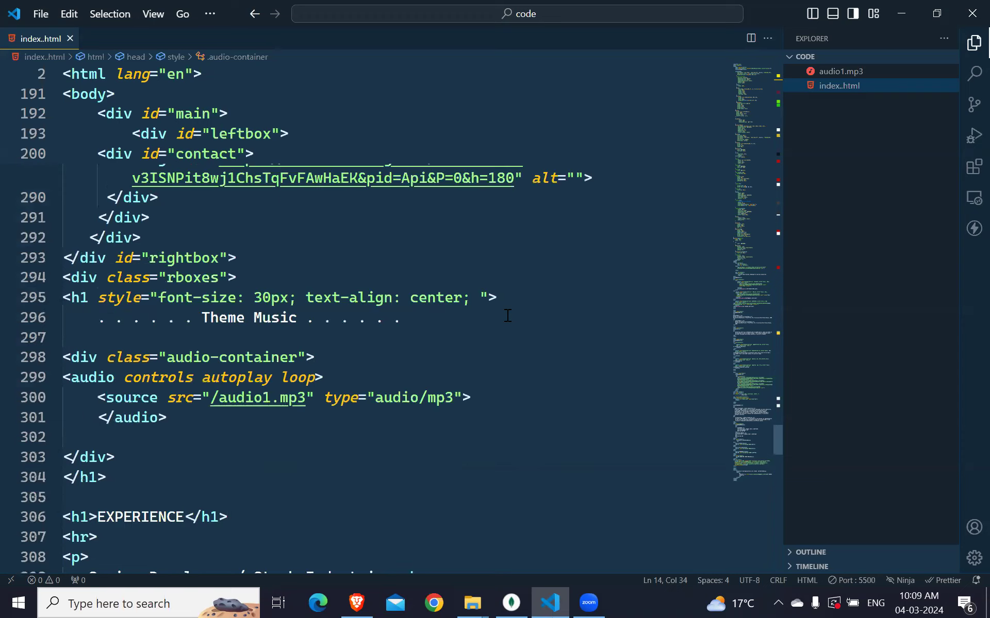
{"action": "scroll", "coordinate": [508, 315], "scroll_direction": "up", "scroll_amount": 20}
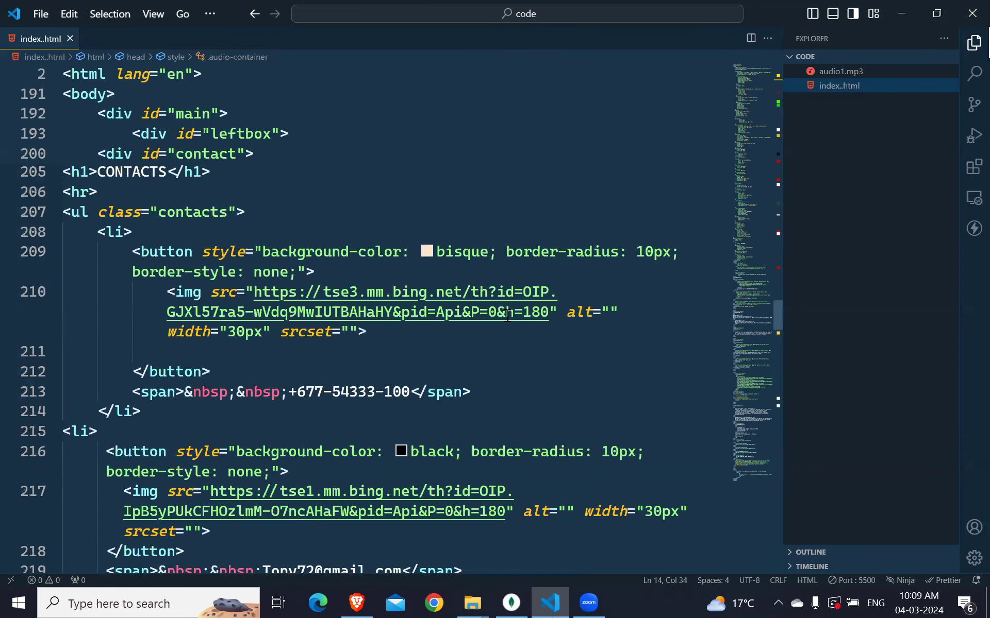
{"action": "scroll", "coordinate": [508, 315], "scroll_direction": "up", "scroll_amount": 20}
{"action": "scroll", "coordinate": [508, 316], "scroll_direction": "up", "scroll_amount": 15}
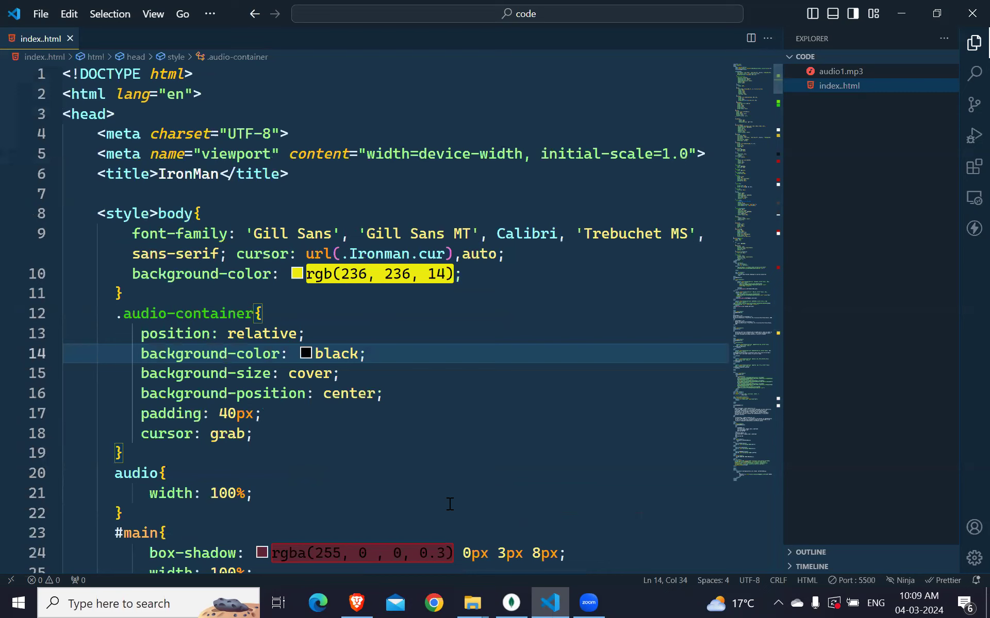
Step: Restart Live Server in VS Code to open index..html in the browser
{"action": "mouse_move", "coordinate": [350, 600]}
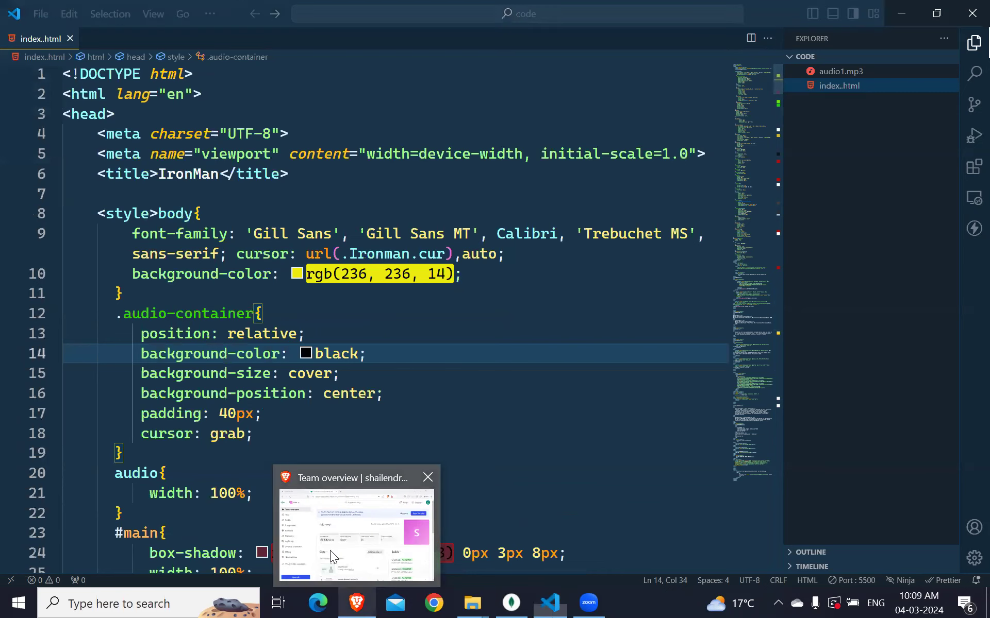
{"action": "left_click", "coordinate": [330, 551]}
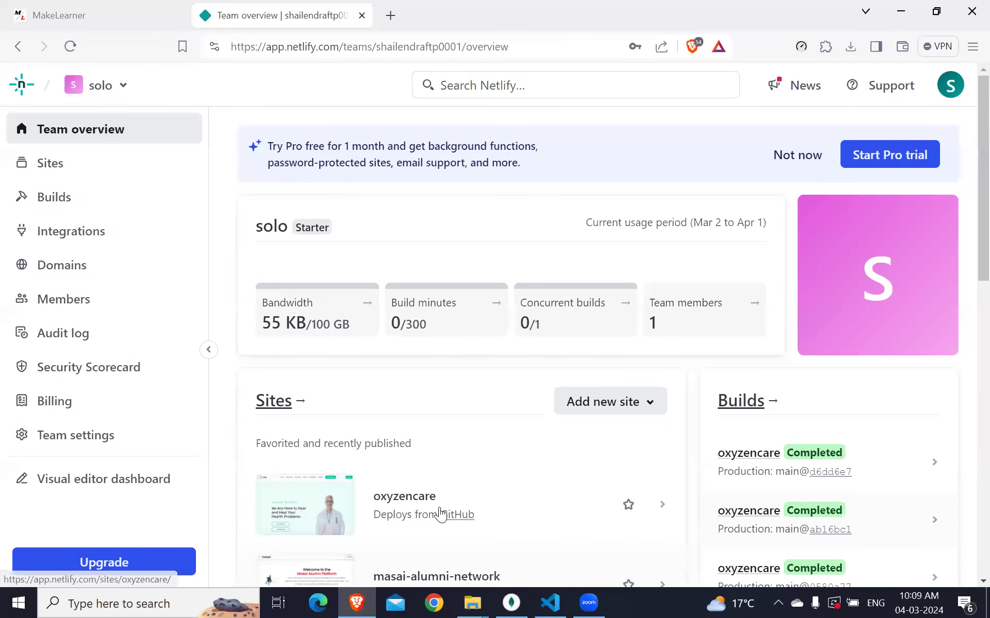
{"action": "left_click", "coordinate": [549, 602]}
{"action": "left_click", "coordinate": [851, 576]}
{"action": "left_click", "coordinate": [851, 576]}
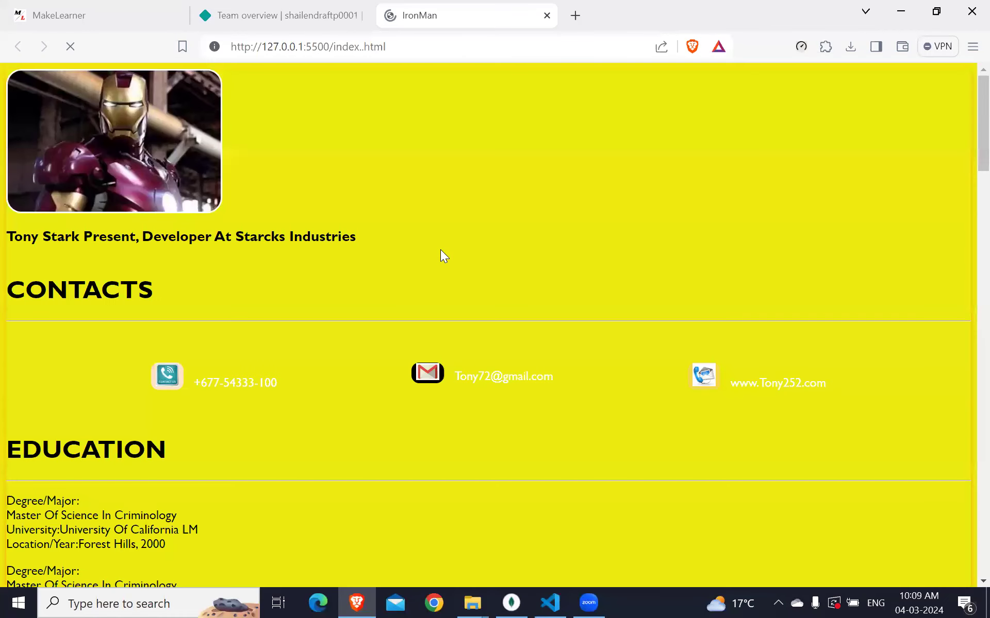
Step: Examine the locally served IronMan page from its header through to the trailer and footer
{"action": "scroll", "coordinate": [440, 249], "scroll_direction": "down", "scroll_amount": 15}
{"action": "scroll", "coordinate": [441, 250], "scroll_direction": "down", "scroll_amount": 15}
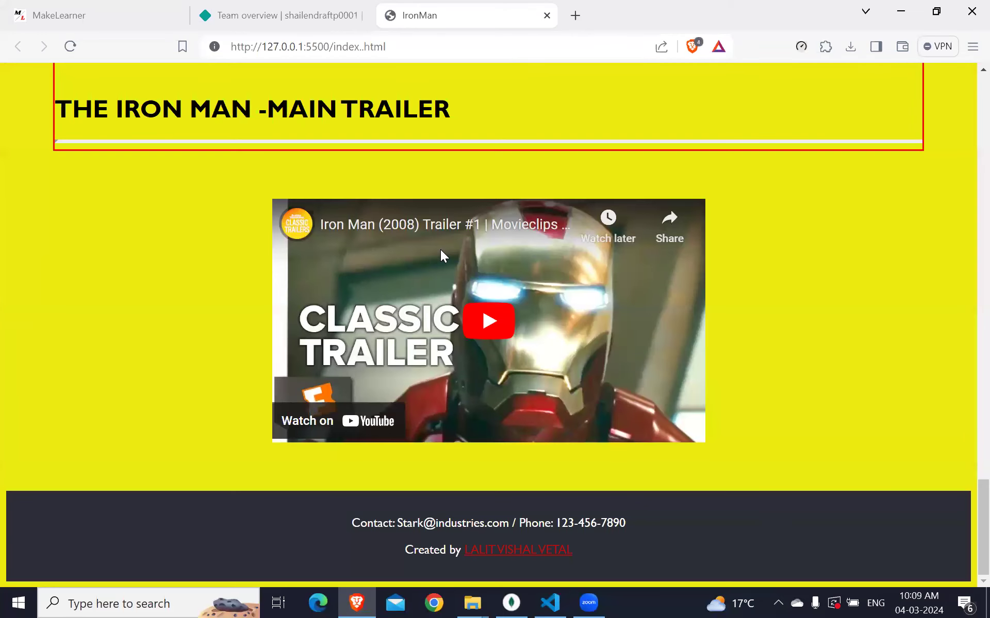
{"action": "scroll", "coordinate": [440, 249], "scroll_direction": "up", "scroll_amount": 20}
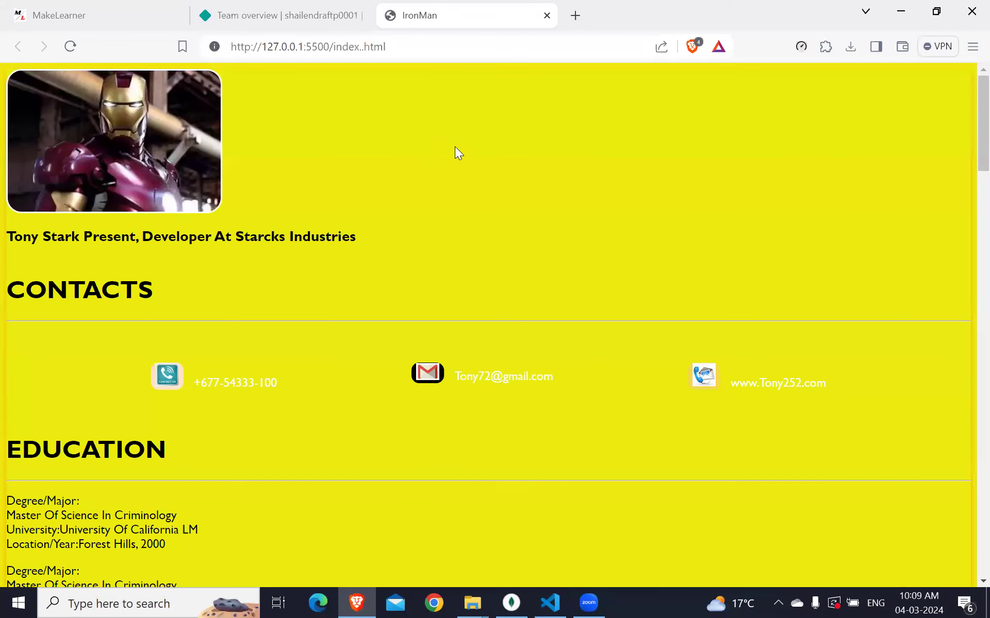
{"action": "scroll", "coordinate": [420, 175], "scroll_direction": "down", "scroll_amount": 15}
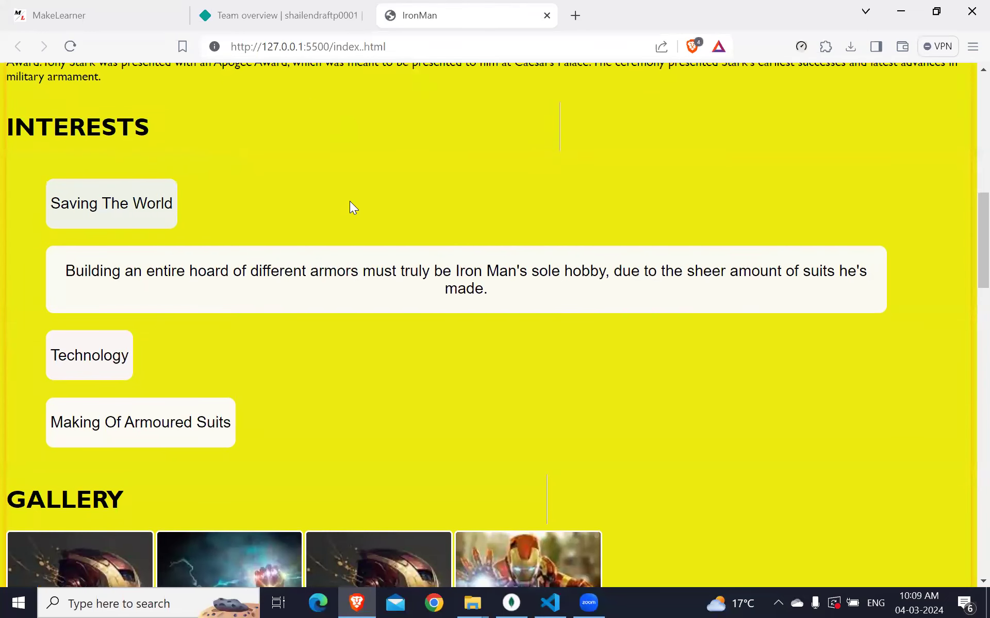
{"action": "scroll", "coordinate": [350, 202], "scroll_direction": "up", "scroll_amount": 12}
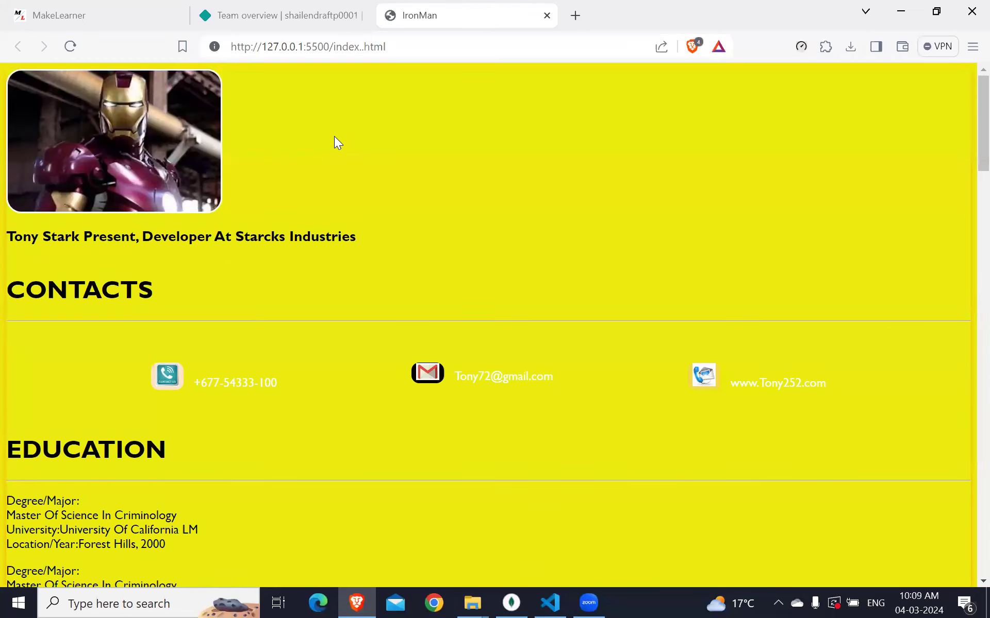
Step: Return to the Netlify team overview and start adding a new site with the manual deploy option
{"action": "left_click", "coordinate": [319, 16]}
{"action": "scroll", "coordinate": [489, 364], "scroll_direction": "down", "scroll_amount": 2}
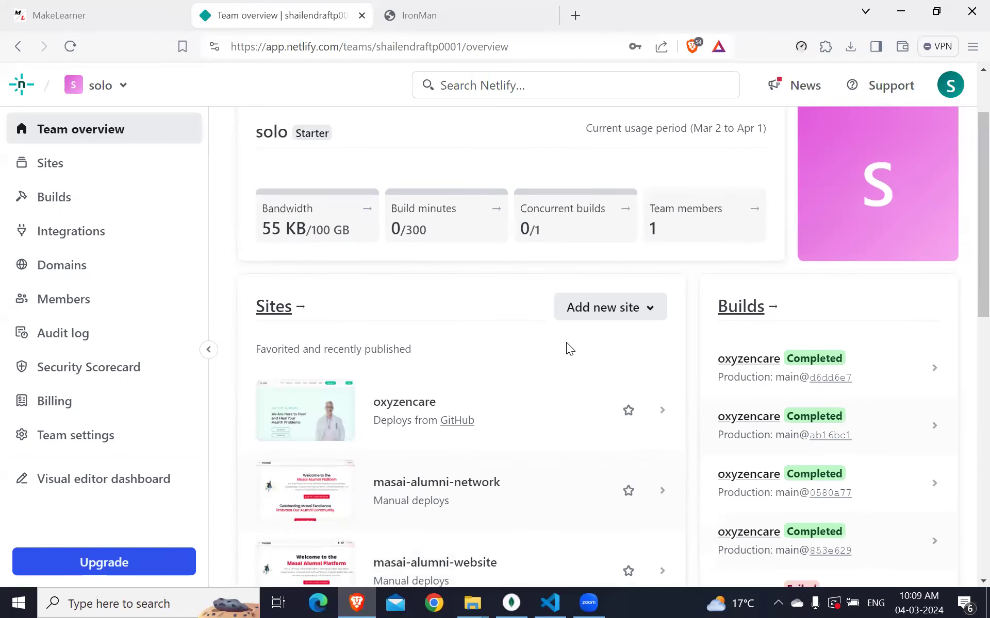
{"action": "left_click", "coordinate": [604, 310]}
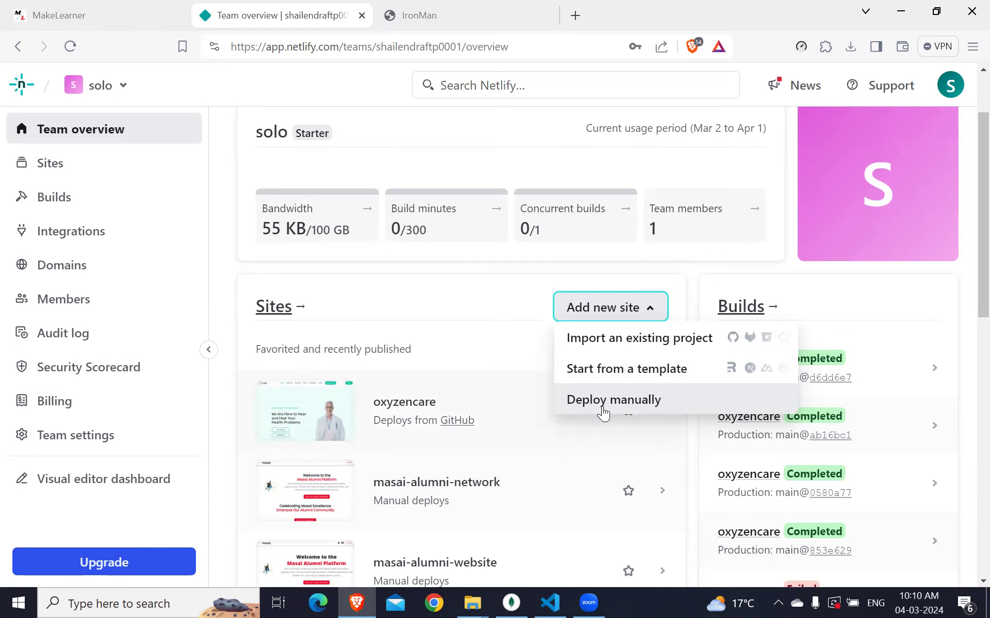
{"action": "left_click", "coordinate": [618, 402]}
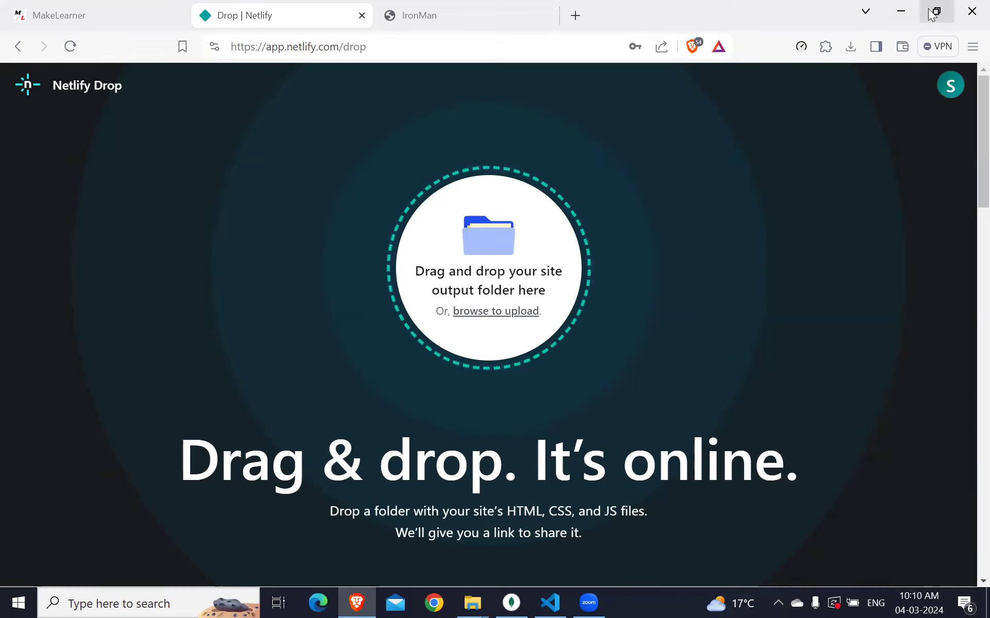
Step: Upload the code folder from the deploy on netlify directory to the Netlify Drop area to publish the site
{"action": "mouse_move", "coordinate": [470, 601]}
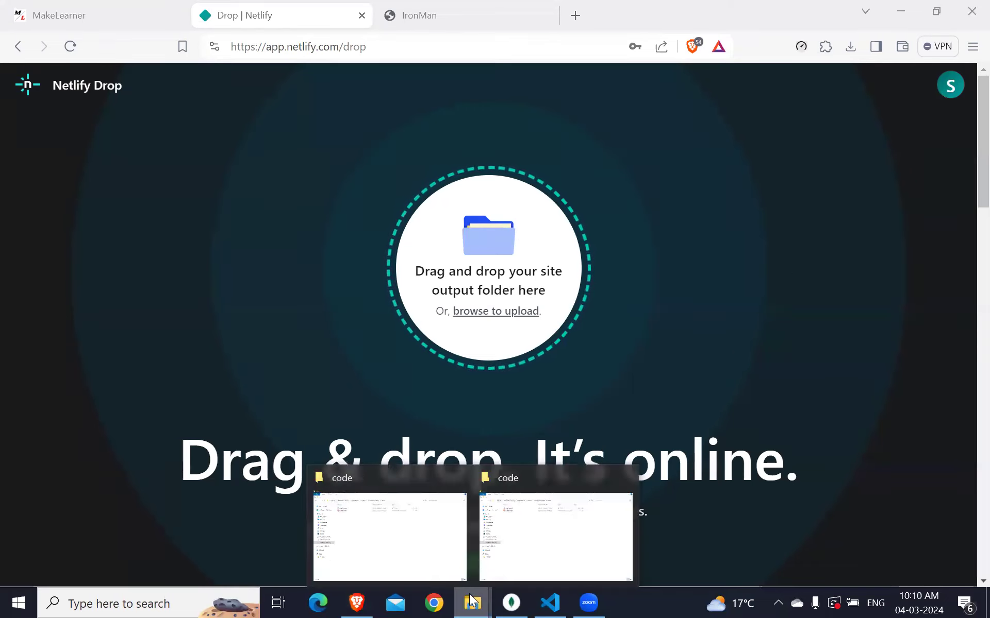
{"action": "left_click", "coordinate": [521, 502]}
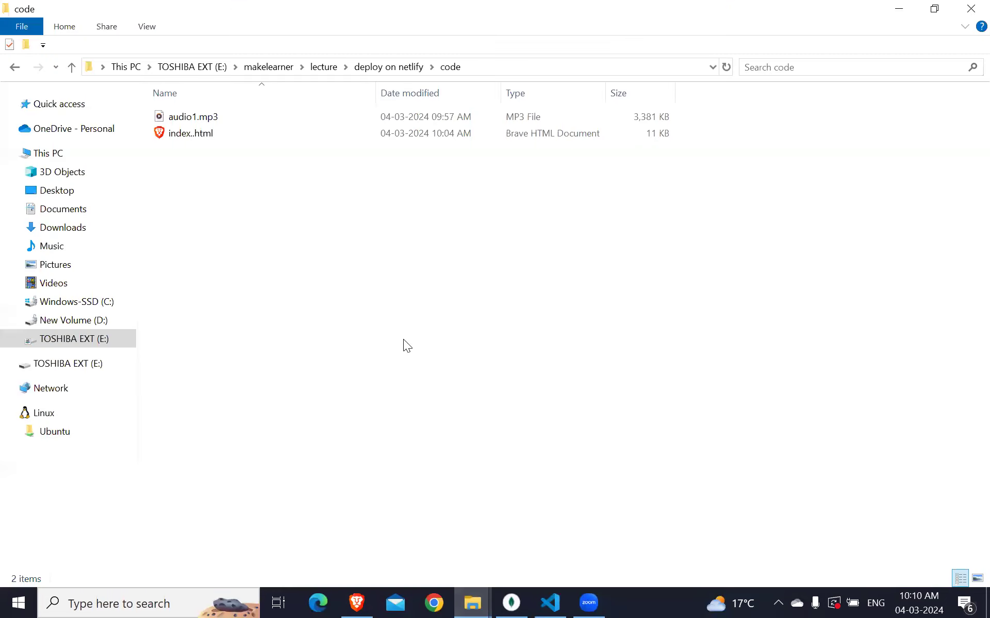
{"action": "left_click", "coordinate": [14, 68]}
{"action": "left_click", "coordinate": [946, 6]}
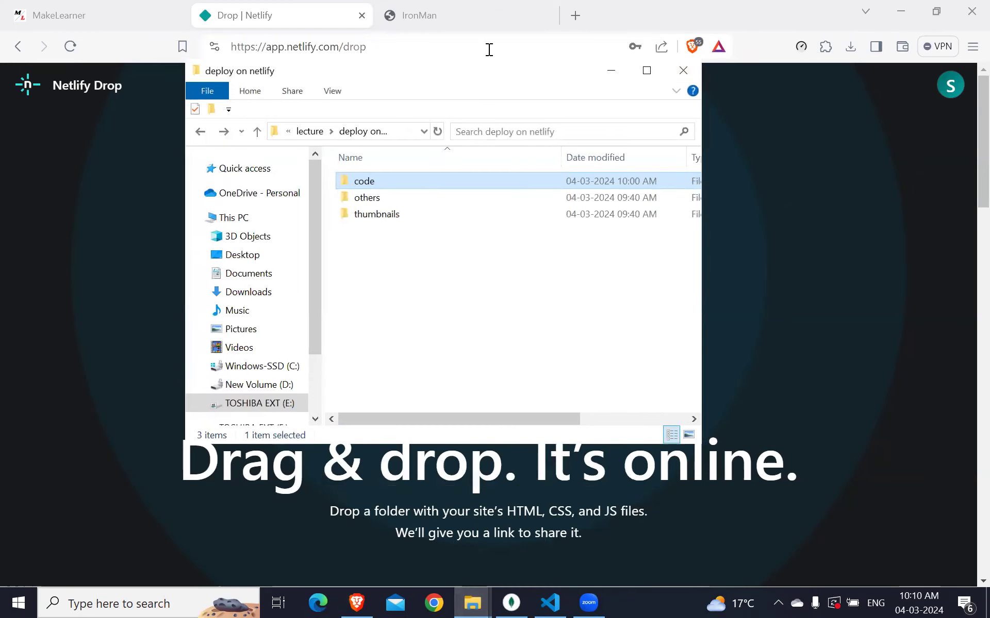
{"action": "left_click_drag", "start_coordinate": [486, 72], "coordinate": [409, 82]}
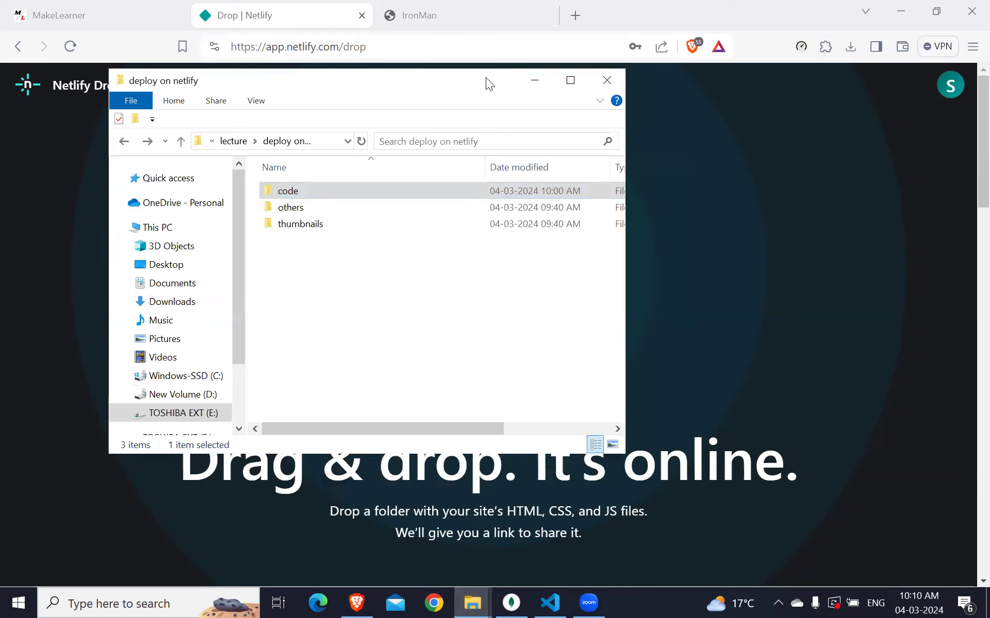
{"action": "left_click_drag", "start_coordinate": [486, 77], "coordinate": [912, 124]}
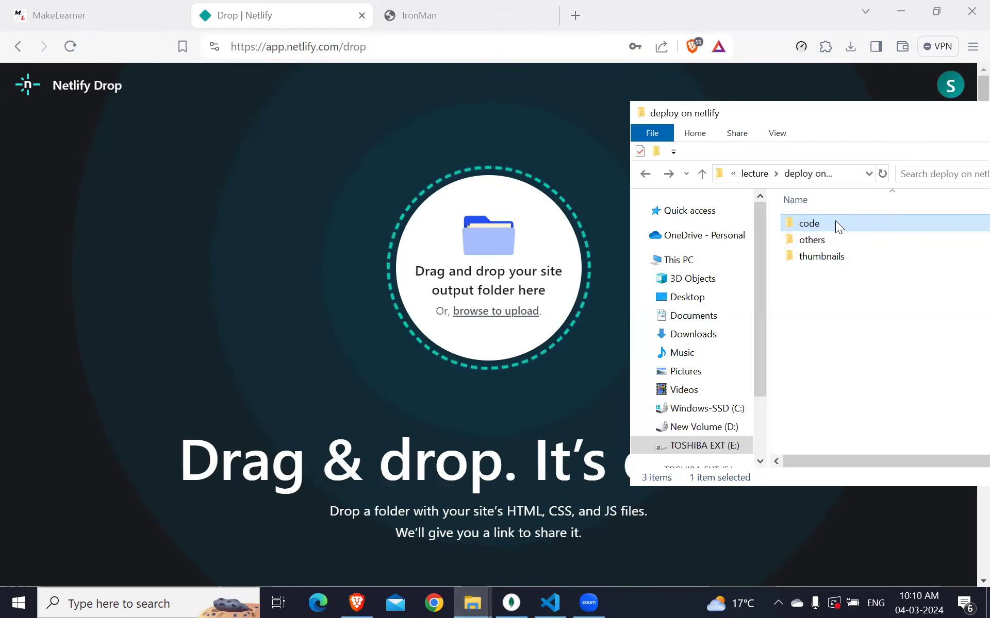
{"action": "left_click_drag", "start_coordinate": [835, 221], "coordinate": [515, 299]}
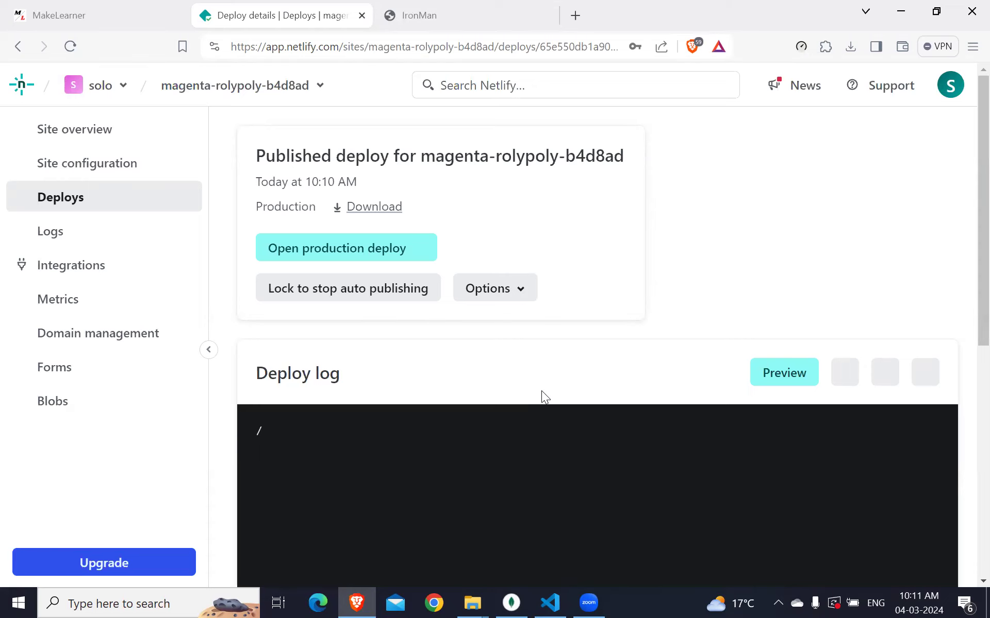
Step: Examine the new deploy's summary, deploy log and deployed files
{"action": "scroll", "coordinate": [541, 390], "scroll_direction": "down", "scroll_amount": 1}
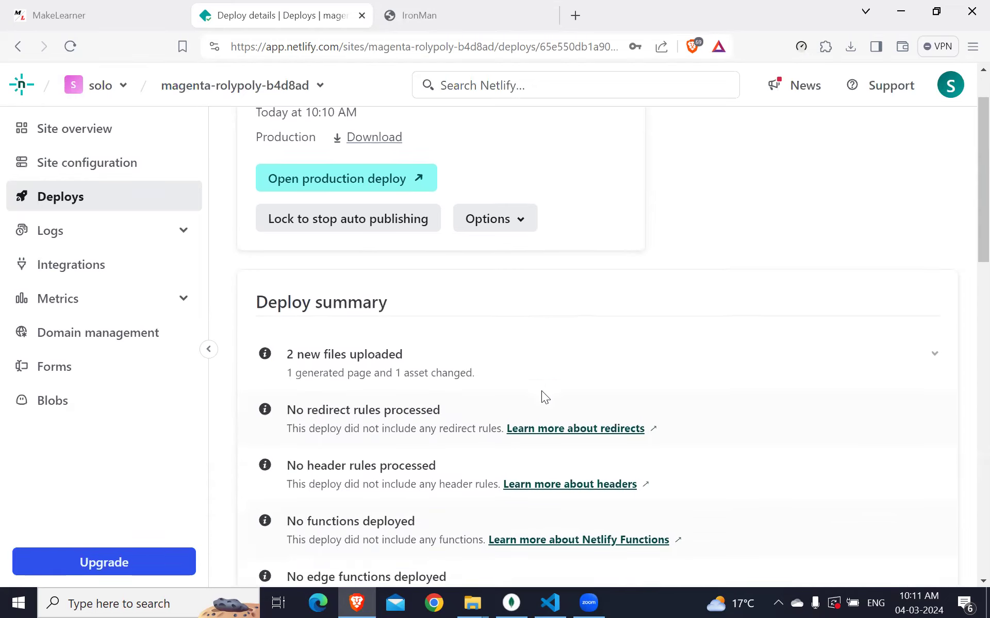
{"action": "scroll", "coordinate": [541, 397], "scroll_direction": "down", "scroll_amount": 8}
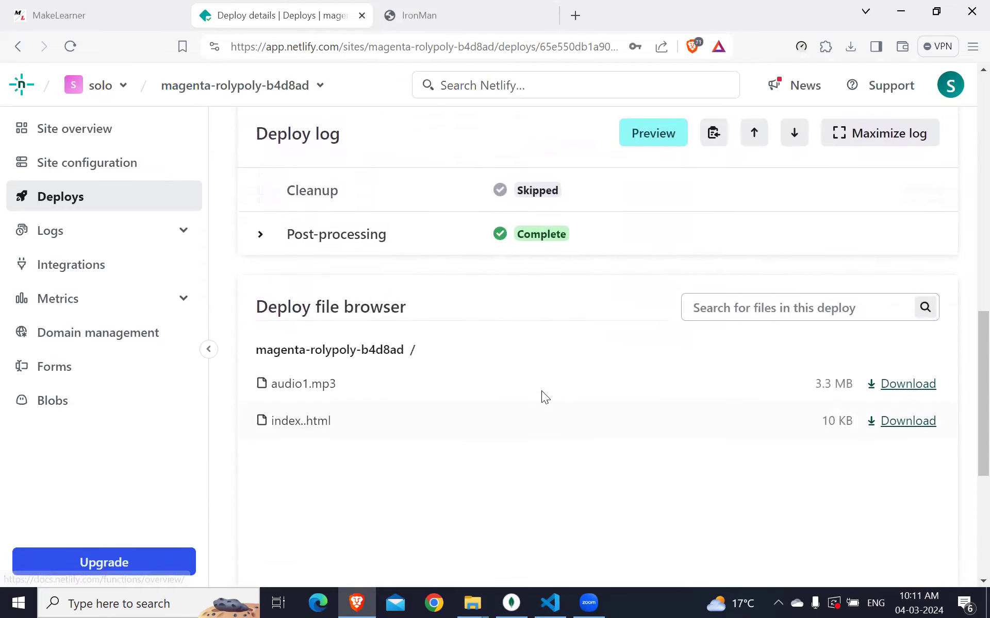
{"action": "scroll", "coordinate": [541, 392], "scroll_direction": "up", "scroll_amount": 10}
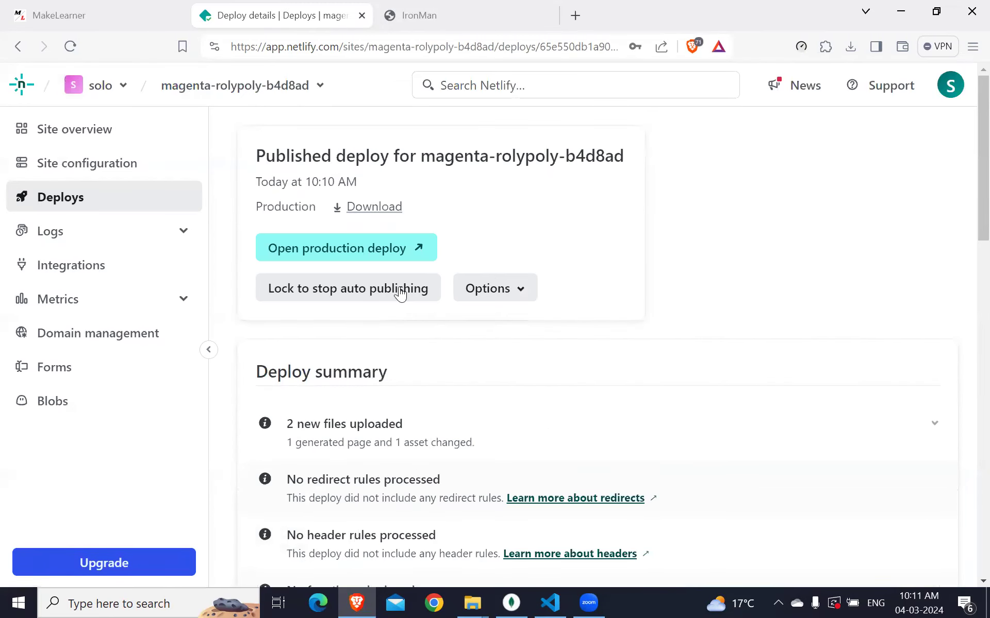
{"action": "scroll", "coordinate": [465, 219], "scroll_direction": "down", "scroll_amount": 3}
{"action": "scroll", "coordinate": [465, 219], "scroll_direction": "down", "scroll_amount": 10}
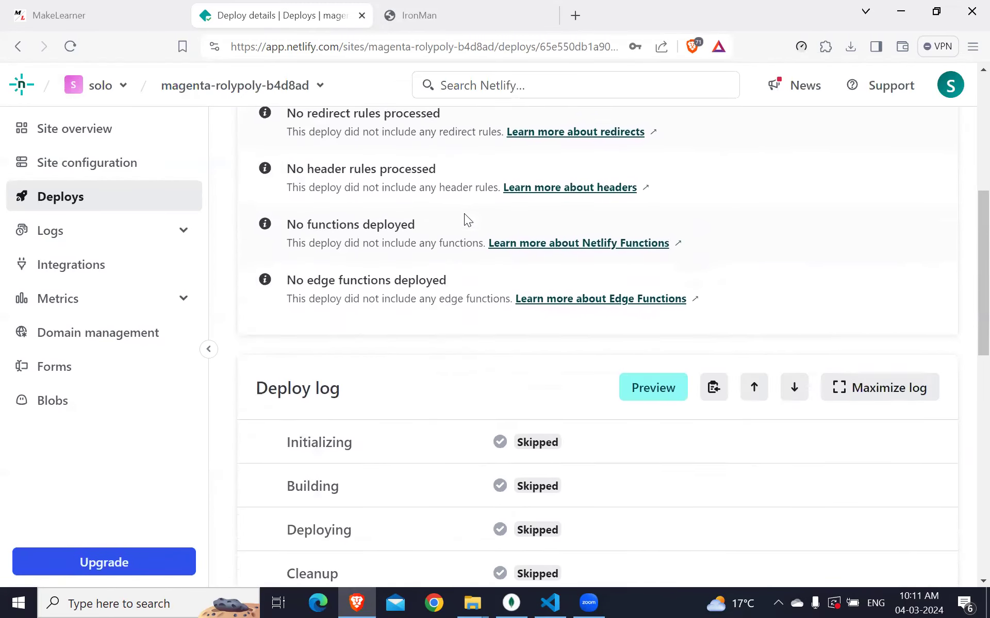
{"action": "scroll", "coordinate": [465, 218], "scroll_direction": "up", "scroll_amount": 2}
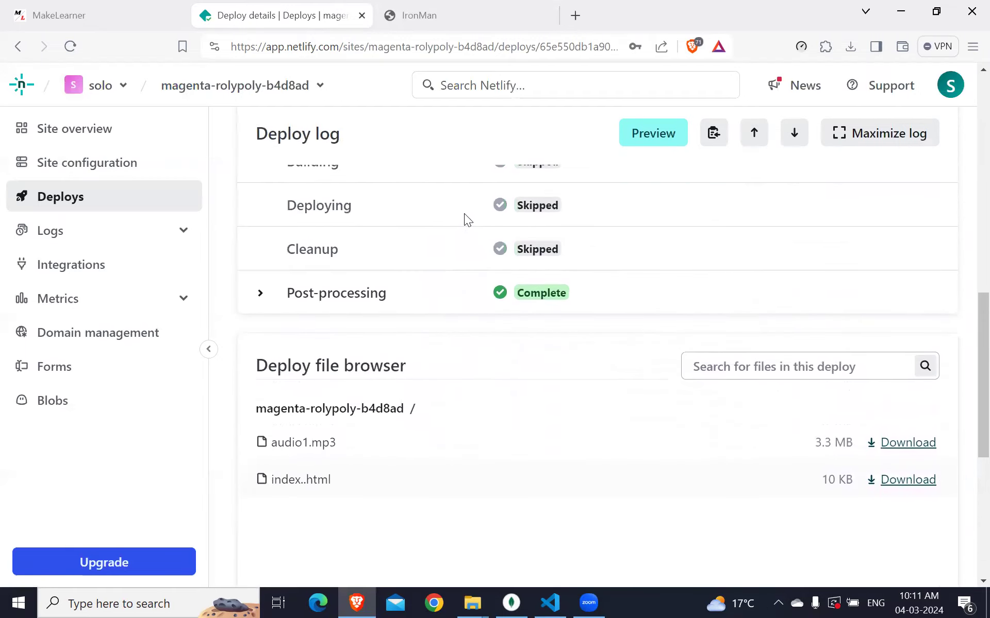
{"action": "scroll", "coordinate": [475, 382], "scroll_direction": "down", "scroll_amount": 2}
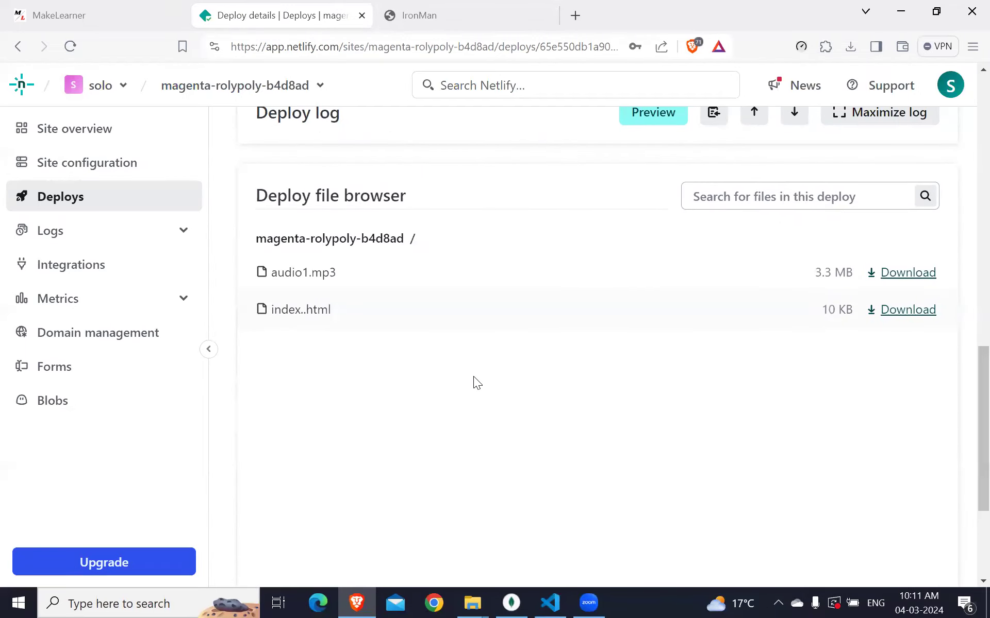
Step: Open the production deploy of the magenta-rolypoly-b4d8ad site to check its live page
{"action": "scroll", "coordinate": [473, 381], "scroll_direction": "up", "scroll_amount": 10}
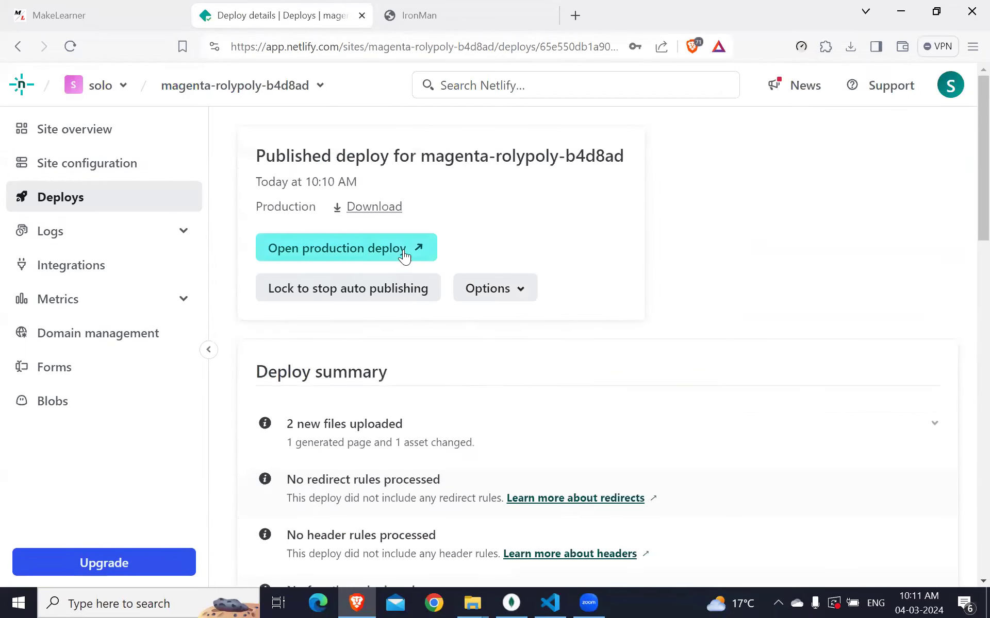
{"action": "left_click", "coordinate": [339, 248]}
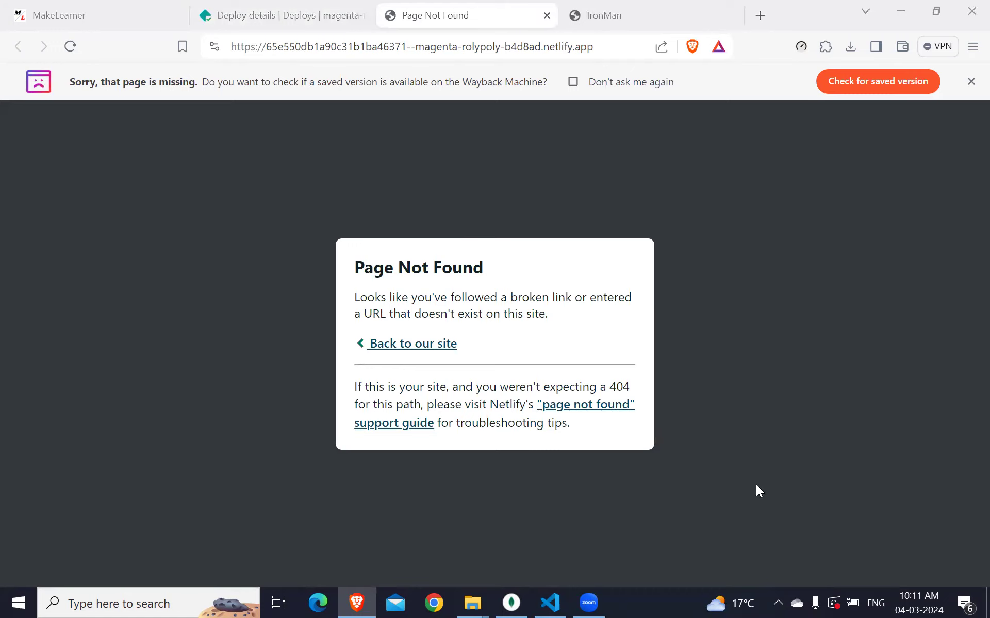
{"action": "left_click", "coordinate": [482, 191]}
Step: Switch to VS Code and rename the index..html file in the code folder to index.html
{"action": "left_click", "coordinate": [551, 601]}
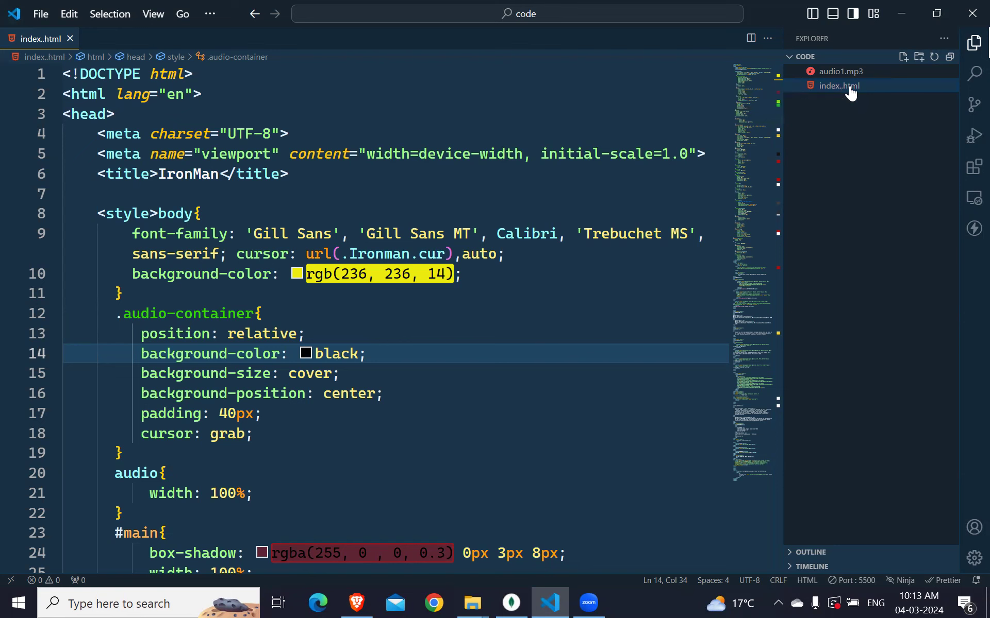
{"action": "right_click", "coordinate": [851, 92]}
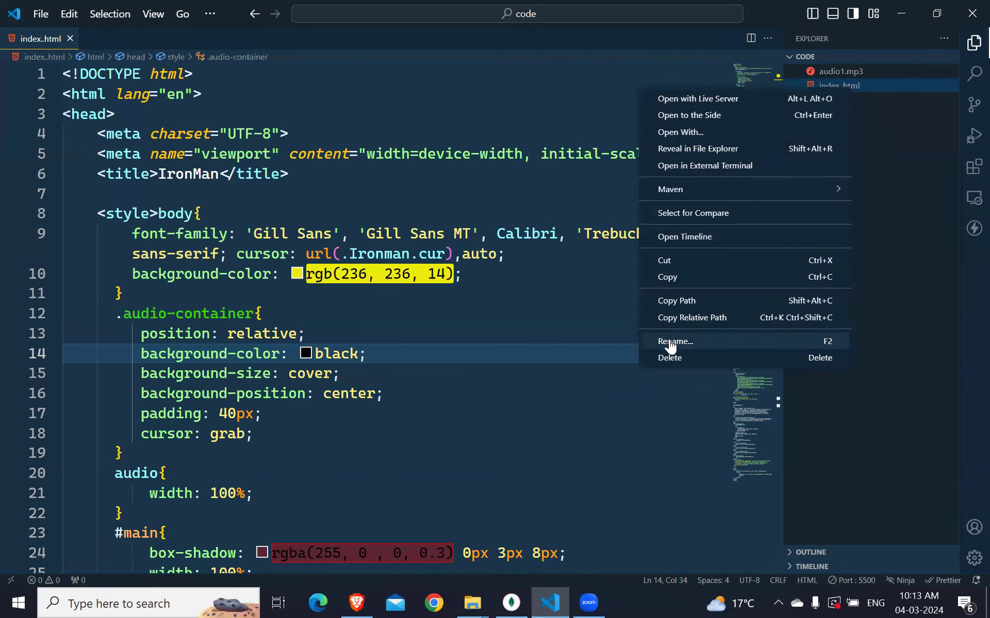
{"action": "left_click", "coordinate": [670, 340]}
{"action": "left_click", "coordinate": [844, 85]}
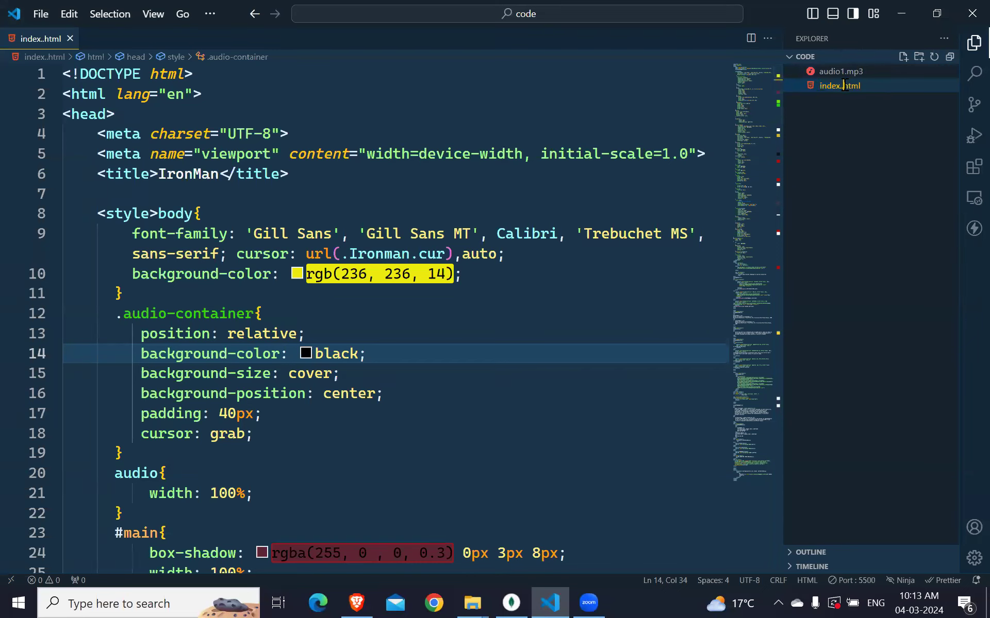
{"action": "key", "text": "Return"}
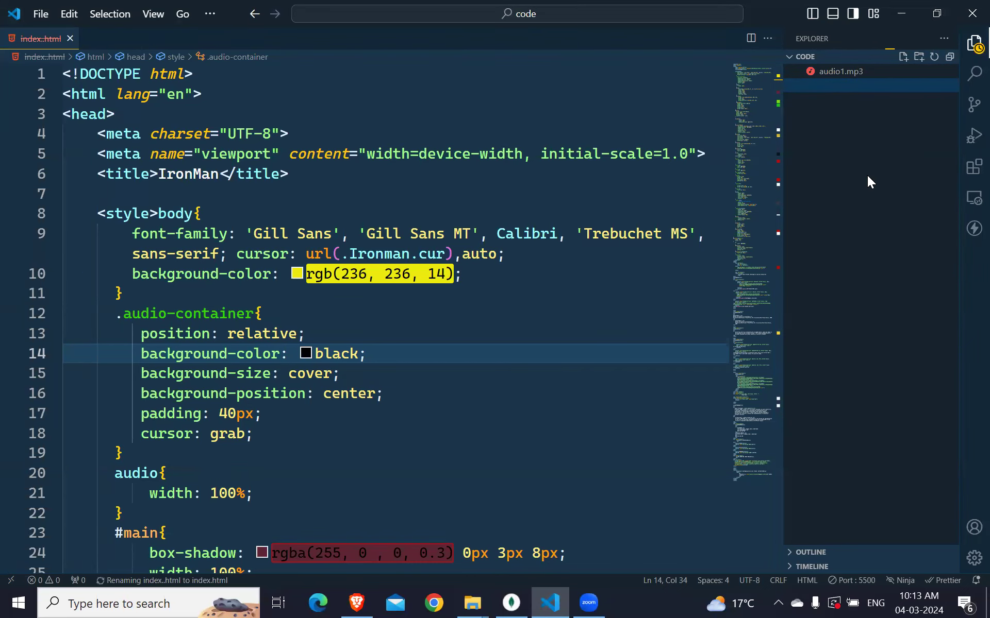
{"action": "left_click", "coordinate": [567, 317]}
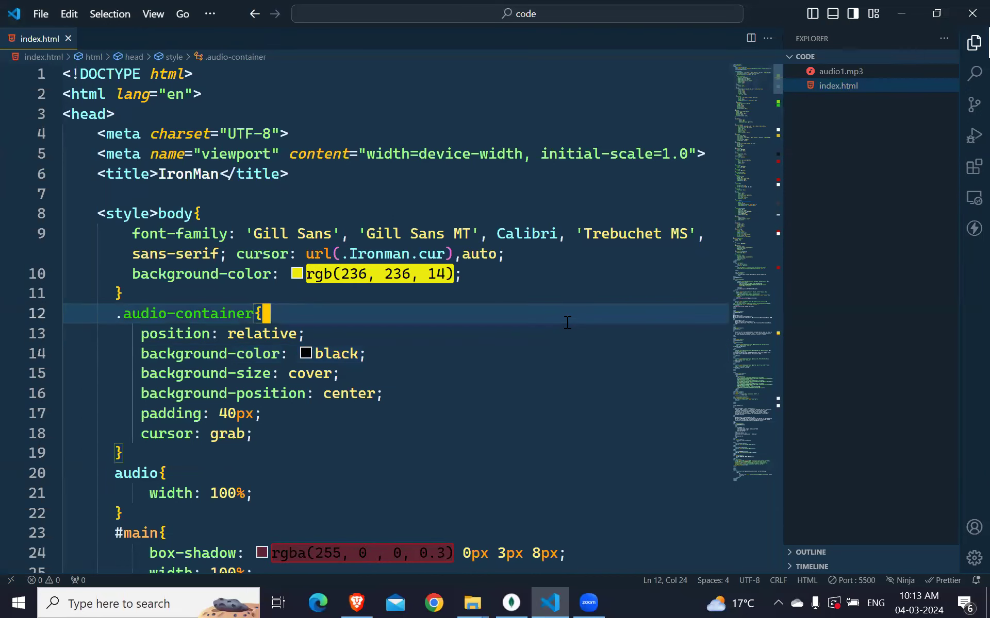
Step: Return to the Netlify Drop page in the browser and close the local preview's Error tab
{"action": "left_click", "coordinate": [364, 600]}
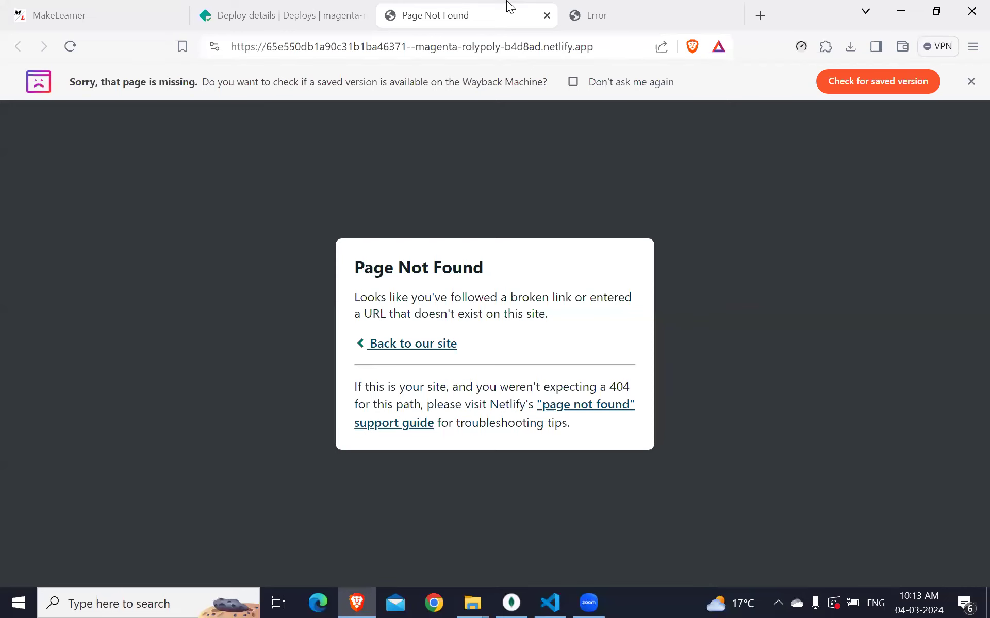
{"action": "left_click", "coordinate": [319, 15]}
{"action": "scroll", "coordinate": [412, 431], "scroll_direction": "down", "scroll_amount": 10}
{"action": "scroll", "coordinate": [411, 425], "scroll_direction": "up", "scroll_amount": 10}
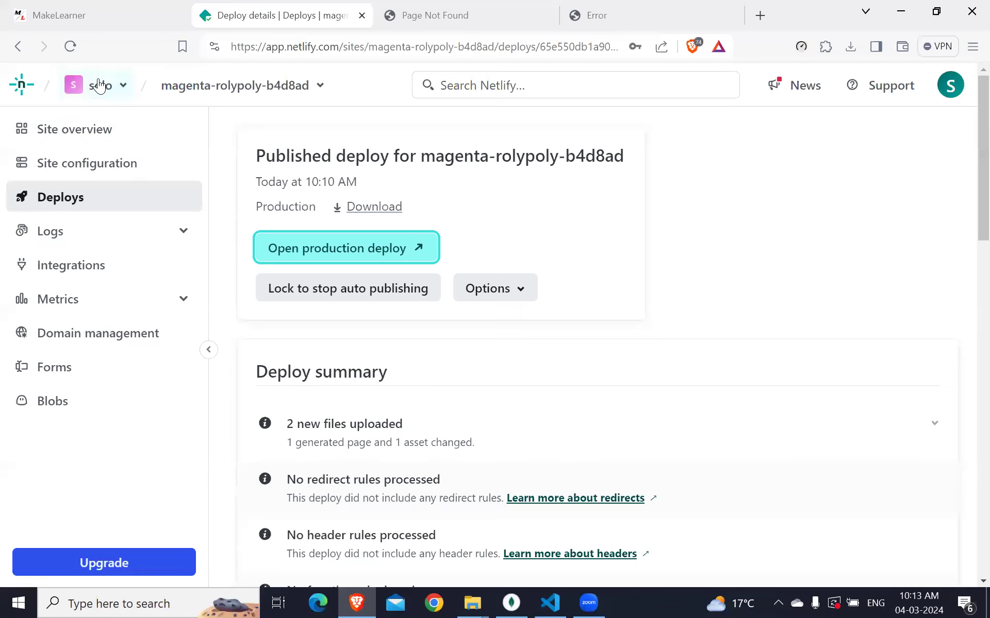
{"action": "left_click", "coordinate": [18, 48]}
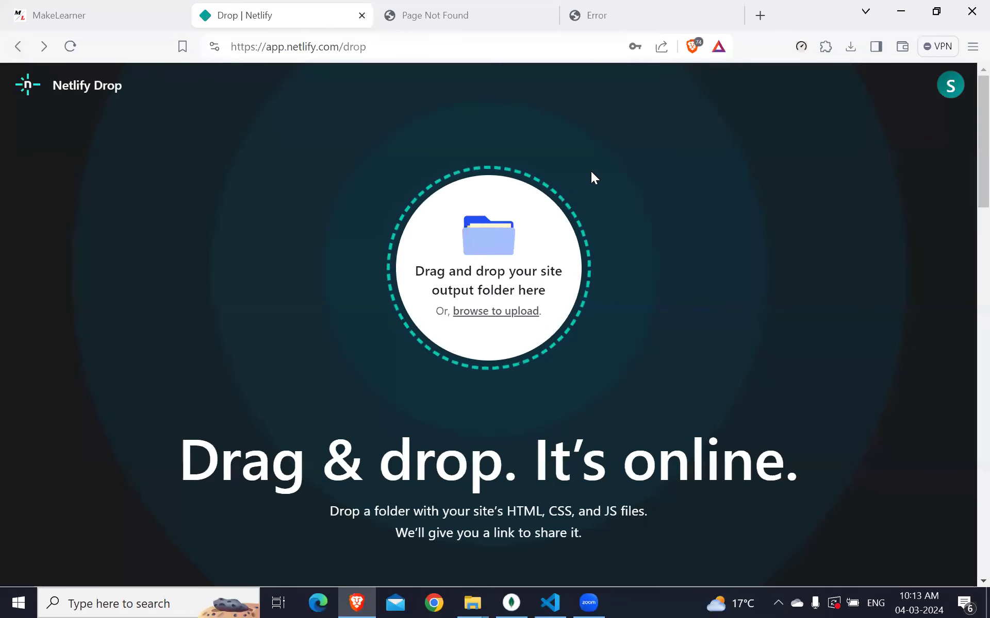
{"action": "left_click", "coordinate": [730, 16]}
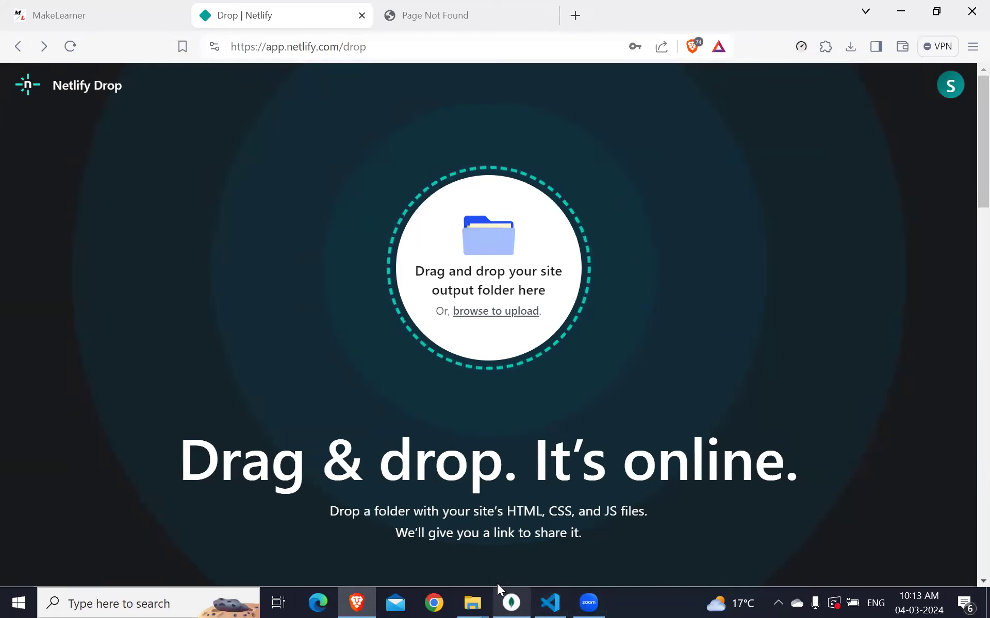
Step: Upload the corrected code folder from the deploy on netlify directory to Netlify Drop to publish a new site
{"action": "mouse_move", "coordinate": [485, 601]}
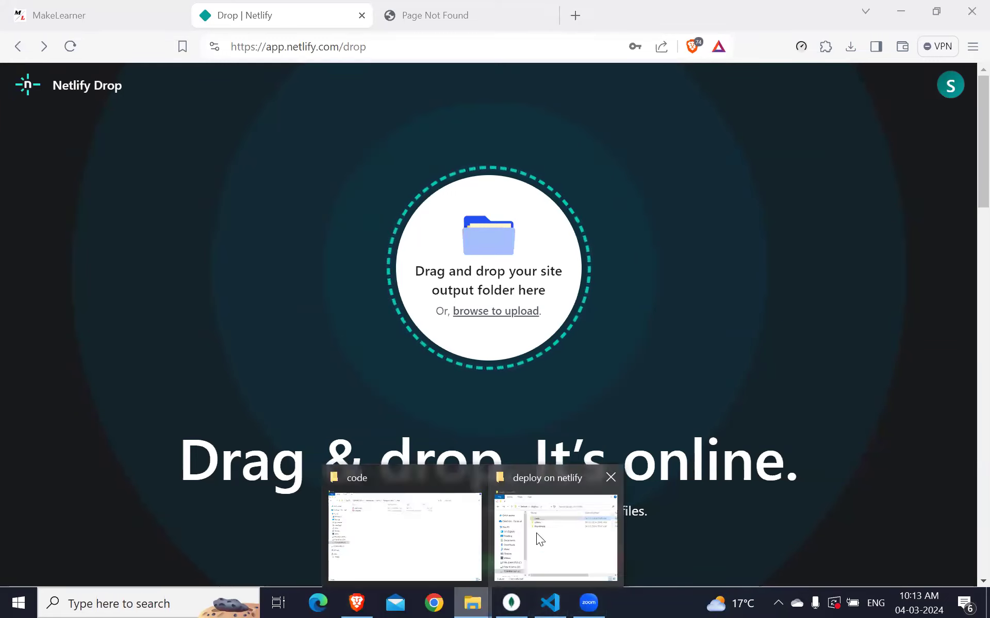
{"action": "left_click", "coordinate": [536, 533]}
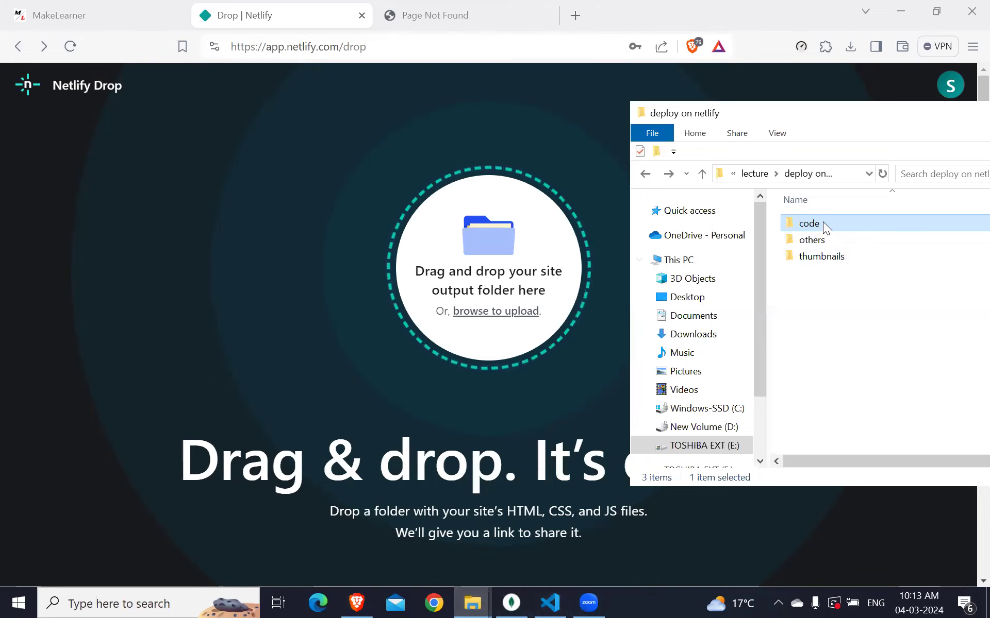
{"action": "left_click_drag", "start_coordinate": [823, 222], "coordinate": [501, 293]}
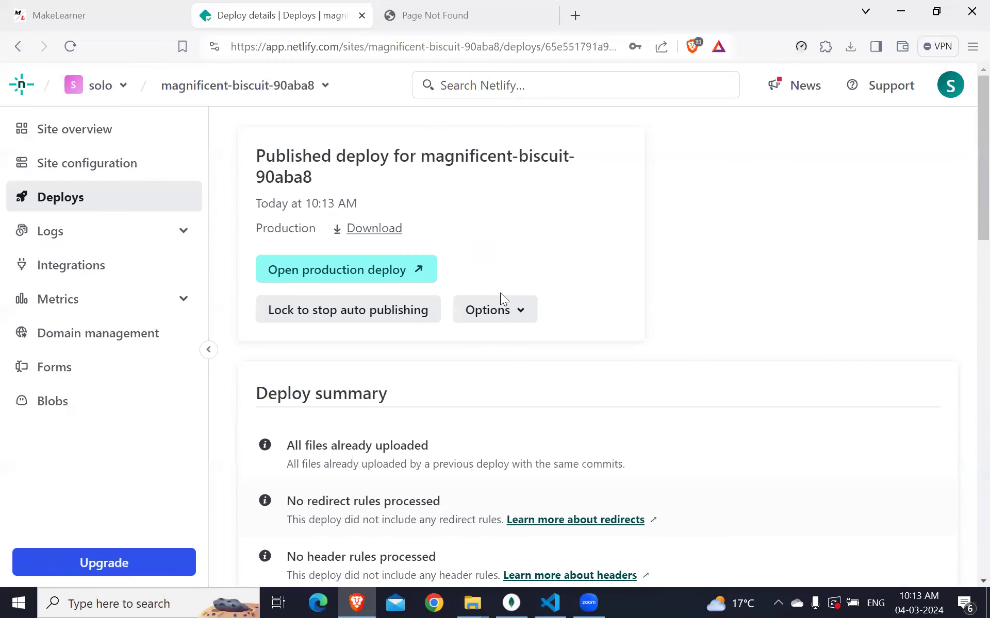
Step: Examine the summary, deploy log and file list of the newly published deploy
{"action": "scroll", "coordinate": [500, 299], "scroll_direction": "down", "scroll_amount": 10}
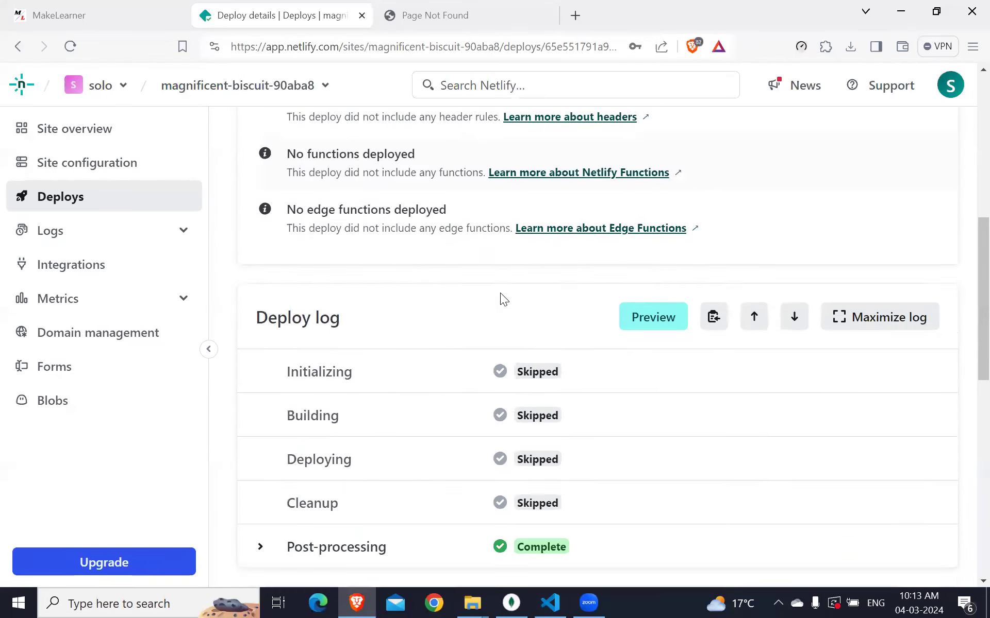
{"action": "scroll", "coordinate": [503, 299], "scroll_direction": "down", "scroll_amount": 3}
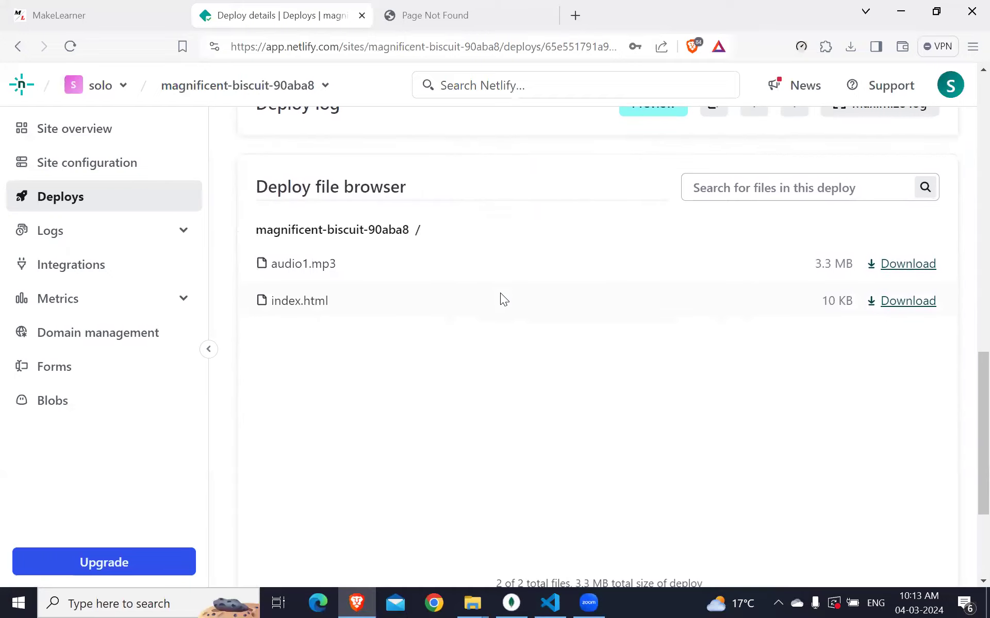
{"action": "scroll", "coordinate": [503, 299], "scroll_direction": "up", "scroll_amount": 10}
{"action": "scroll", "coordinate": [500, 299], "scroll_direction": "up", "scroll_amount": 5}
{"action": "scroll", "coordinate": [500, 292], "scroll_direction": "down", "scroll_amount": 10}
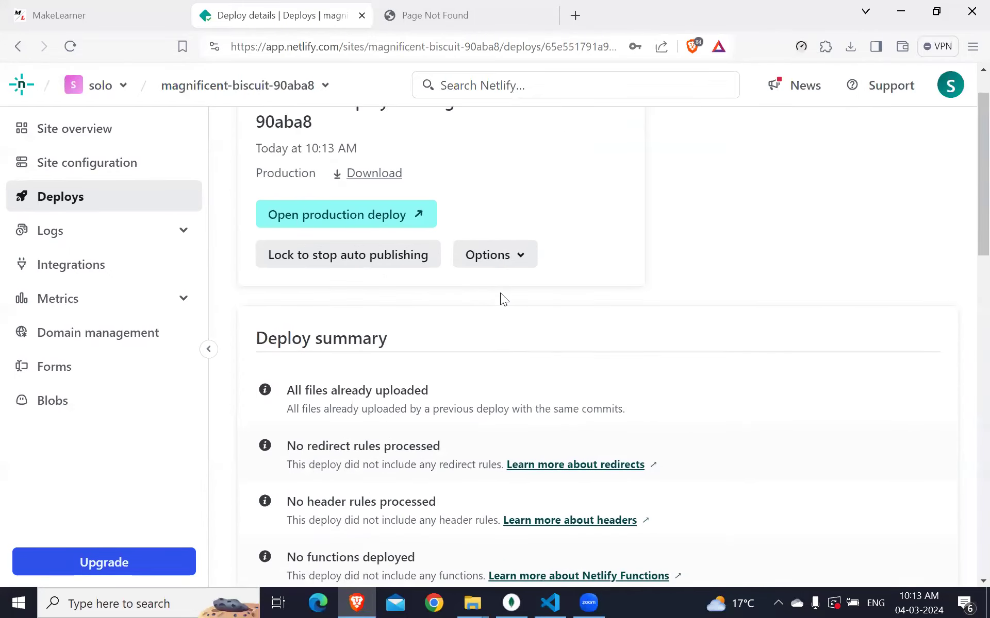
{"action": "scroll", "coordinate": [500, 294], "scroll_direction": "up", "scroll_amount": 10}
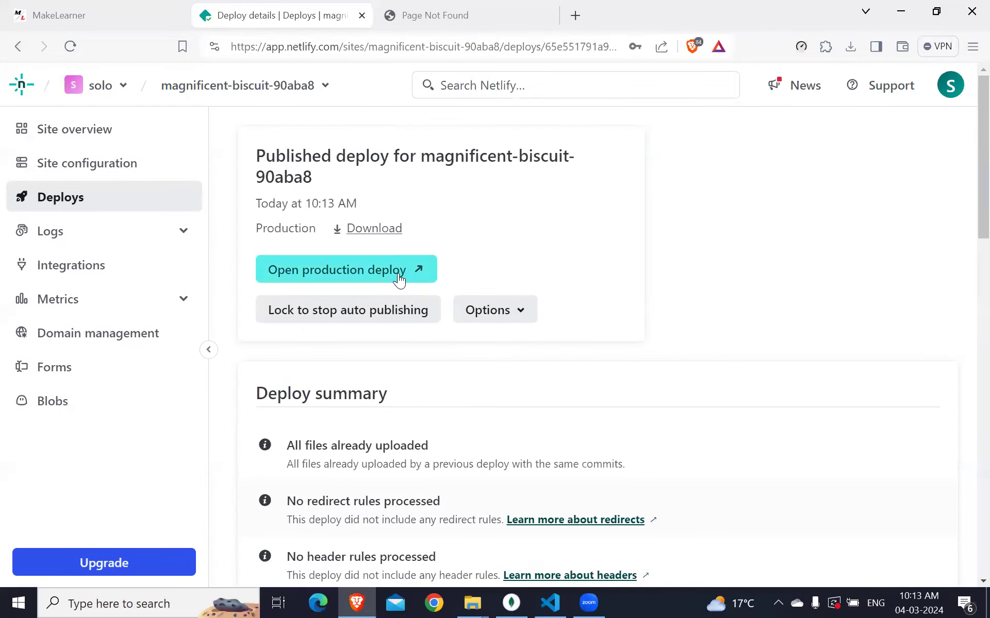
Step: Open the production deploy, examine the live IronMan page while playing its theme music, and close the old Page Not Found tab
{"action": "left_click", "coordinate": [326, 270]}
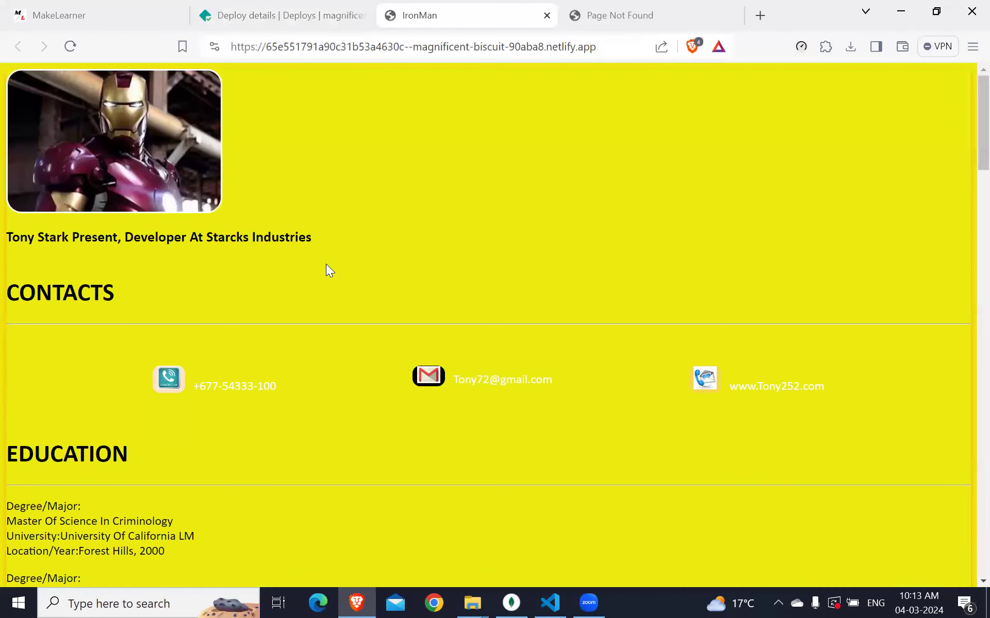
{"action": "scroll", "coordinate": [325, 264], "scroll_direction": "down", "scroll_amount": 15}
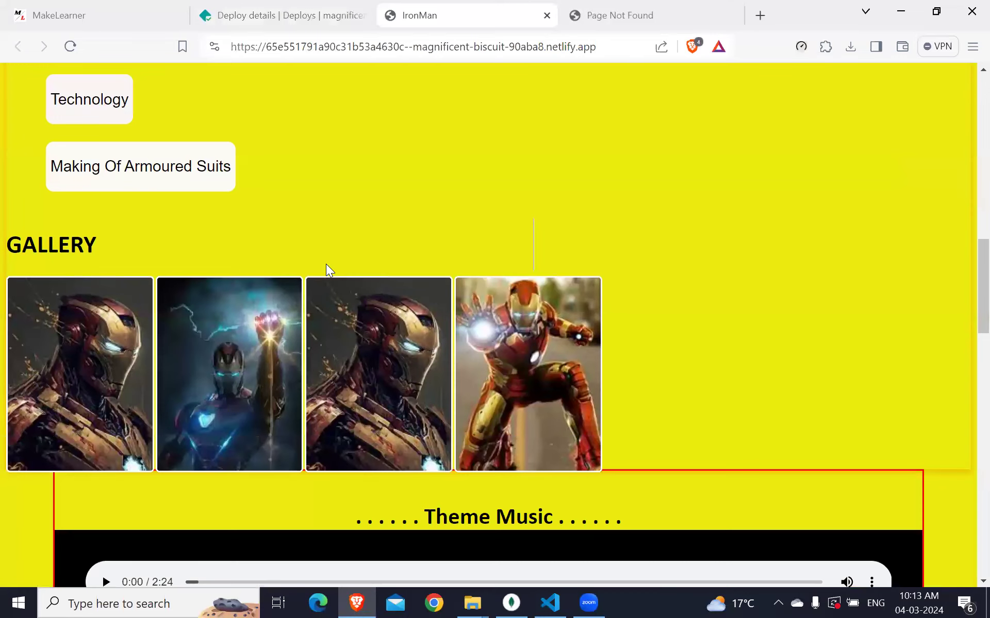
{"action": "scroll", "coordinate": [326, 264], "scroll_direction": "down", "scroll_amount": 6}
{"action": "scroll", "coordinate": [118, 223], "scroll_direction": "down", "scroll_amount": 1}
{"action": "left_click", "coordinate": [111, 219]}
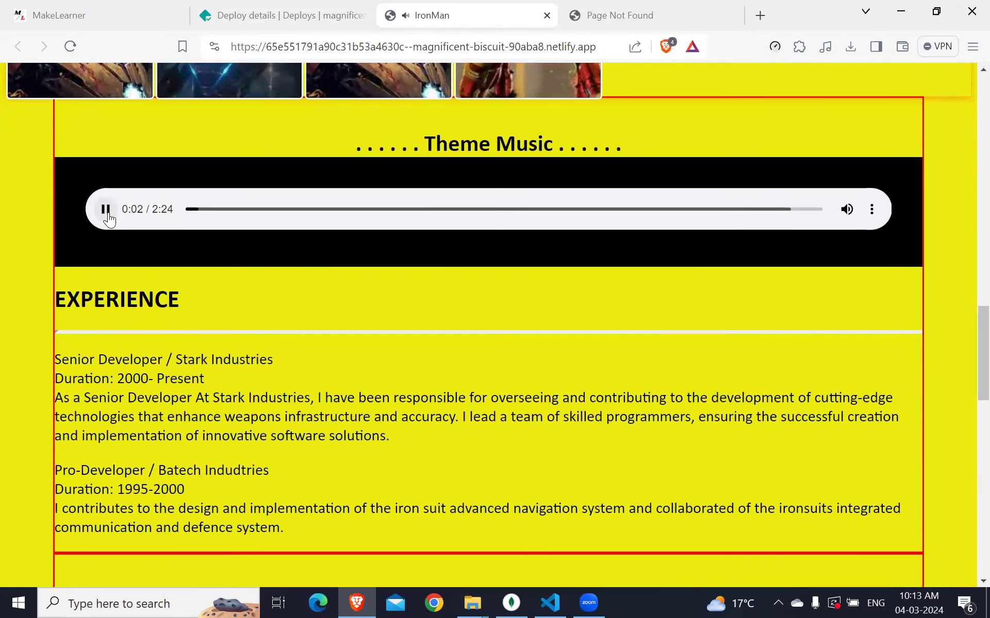
{"action": "scroll", "coordinate": [293, 325], "scroll_direction": "down", "scroll_amount": 15}
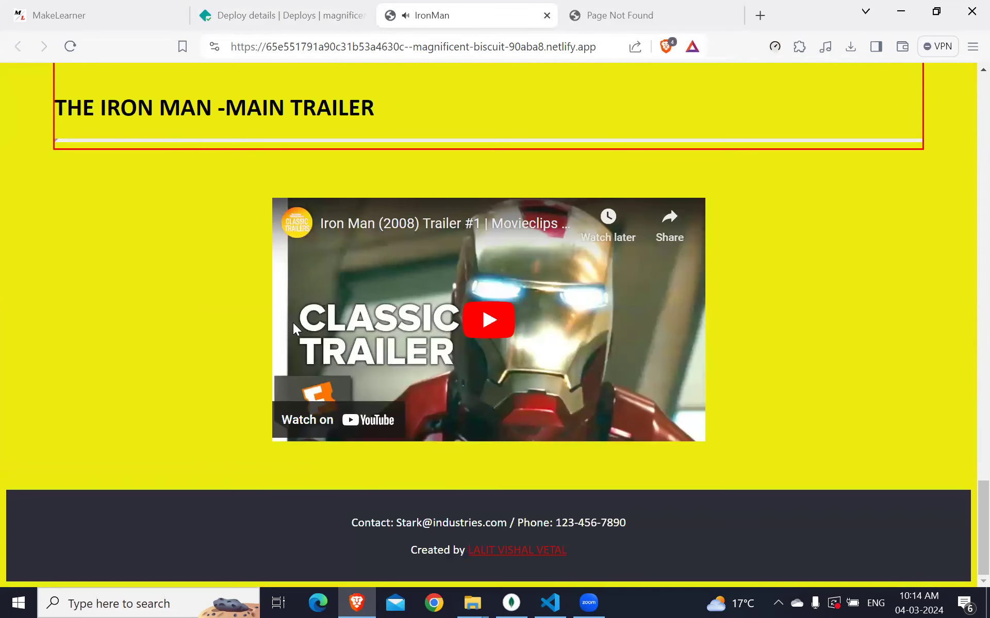
{"action": "scroll", "coordinate": [293, 323], "scroll_direction": "up", "scroll_amount": 6}
{"action": "scroll", "coordinate": [329, 170], "scroll_direction": "up", "scroll_amount": 15}
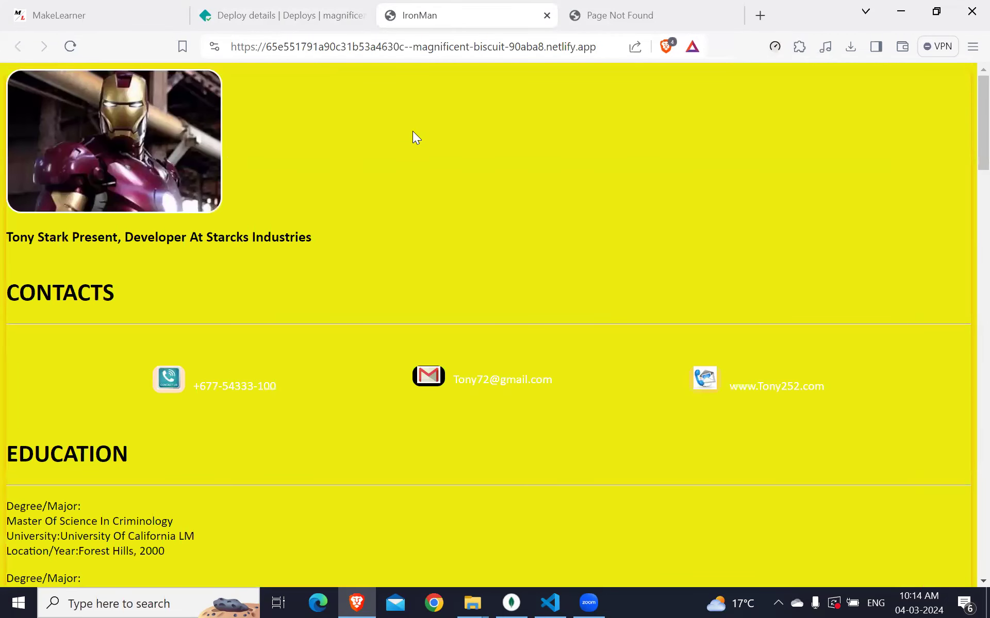
{"action": "scroll", "coordinate": [359, 270], "scroll_direction": "down", "scroll_amount": 3}
{"action": "scroll", "coordinate": [411, 184], "scroll_direction": "up", "scroll_amount": 3}
{"action": "left_click", "coordinate": [732, 15]}
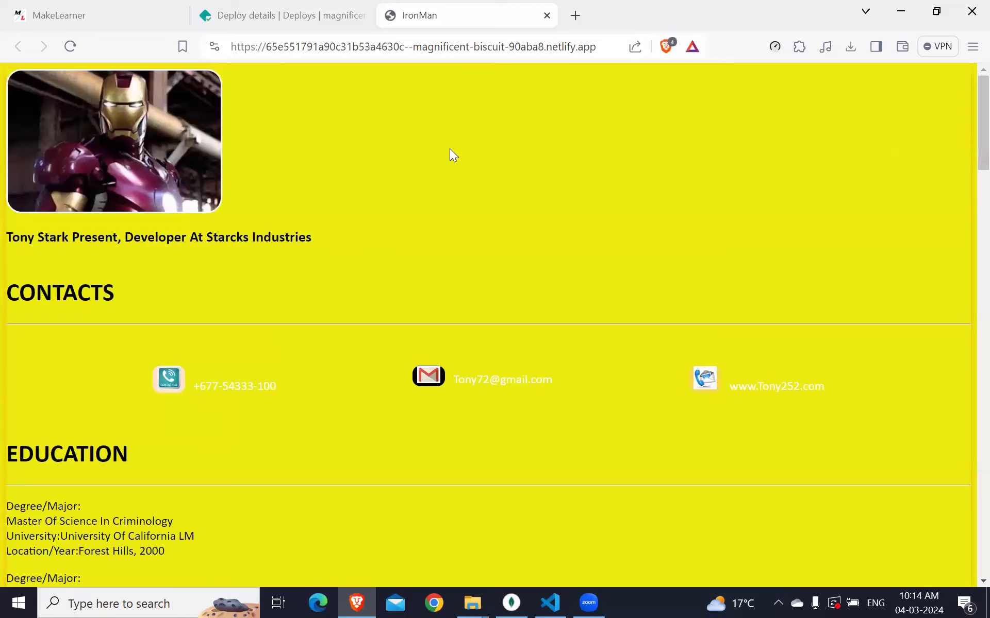
Step: Return to the deploy details and open the production deploy again in another tab
{"action": "left_click", "coordinate": [322, 18]}
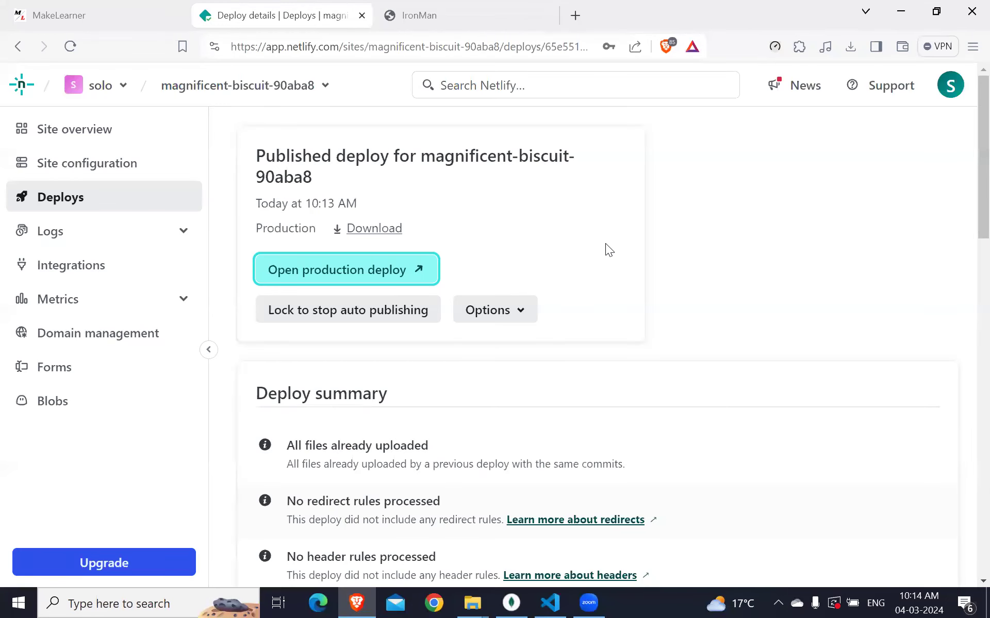
{"action": "scroll", "coordinate": [606, 245], "scroll_direction": "down", "scroll_amount": 2}
{"action": "scroll", "coordinate": [607, 245], "scroll_direction": "up", "scroll_amount": 2}
{"action": "left_click", "coordinate": [371, 283]}
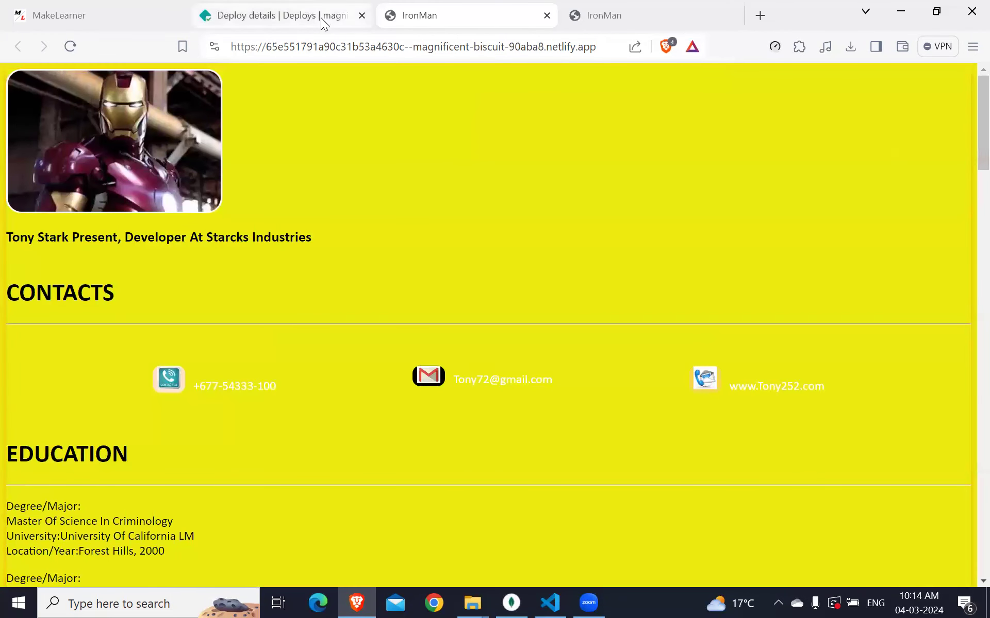
Step: Open the site configuration from the deploy details and examine its general settings, from the site information through the danger zone
{"action": "left_click", "coordinate": [265, 14]}
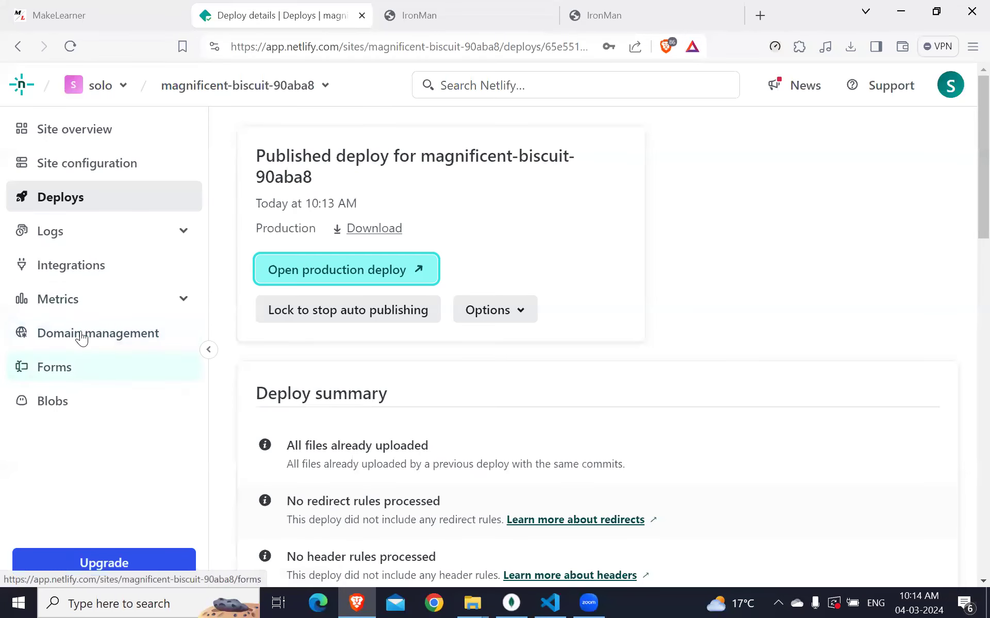
{"action": "left_click", "coordinate": [96, 164]}
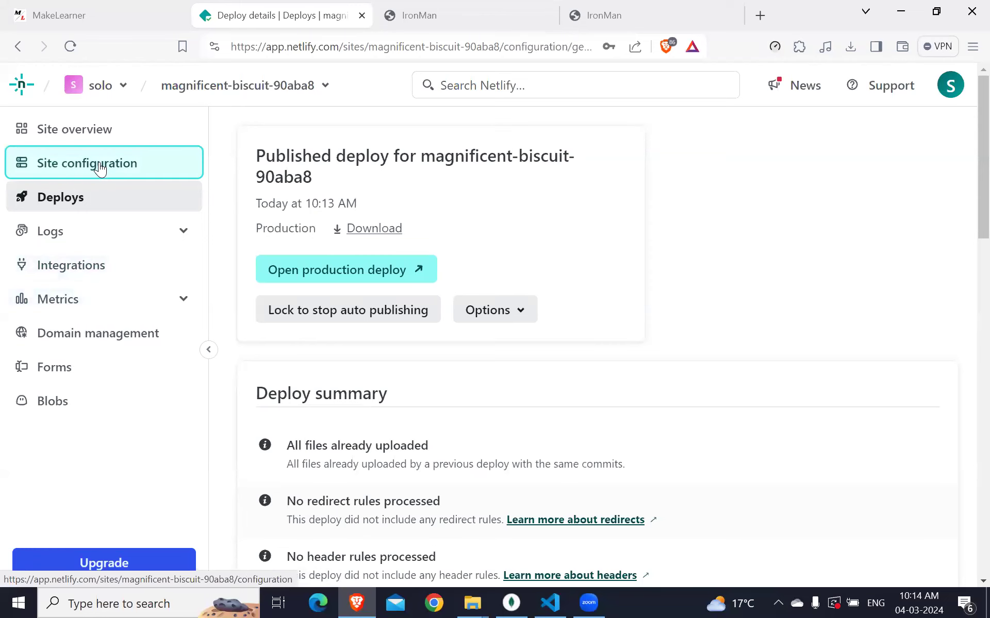
{"action": "scroll", "coordinate": [389, 355], "scroll_direction": "down", "scroll_amount": 5}
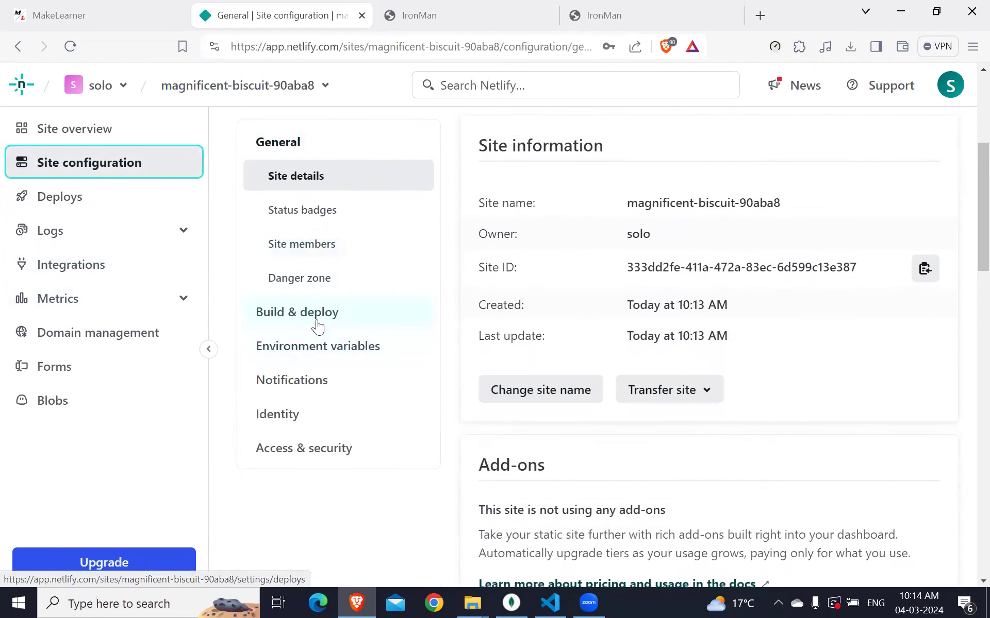
{"action": "scroll", "coordinate": [329, 394], "scroll_direction": "down", "scroll_amount": 10}
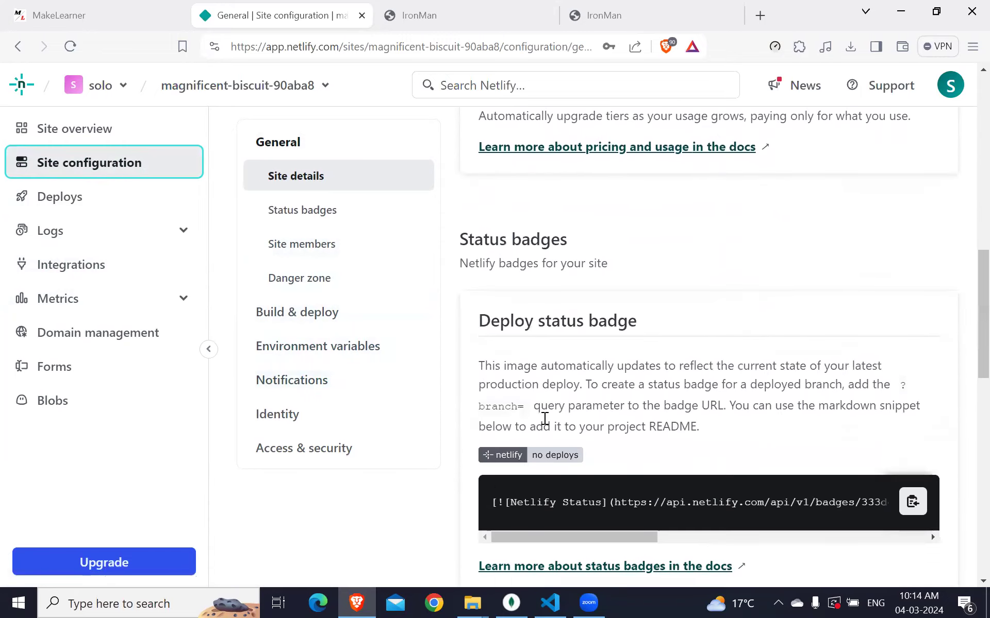
{"action": "scroll", "coordinate": [545, 418], "scroll_direction": "down", "scroll_amount": 12}
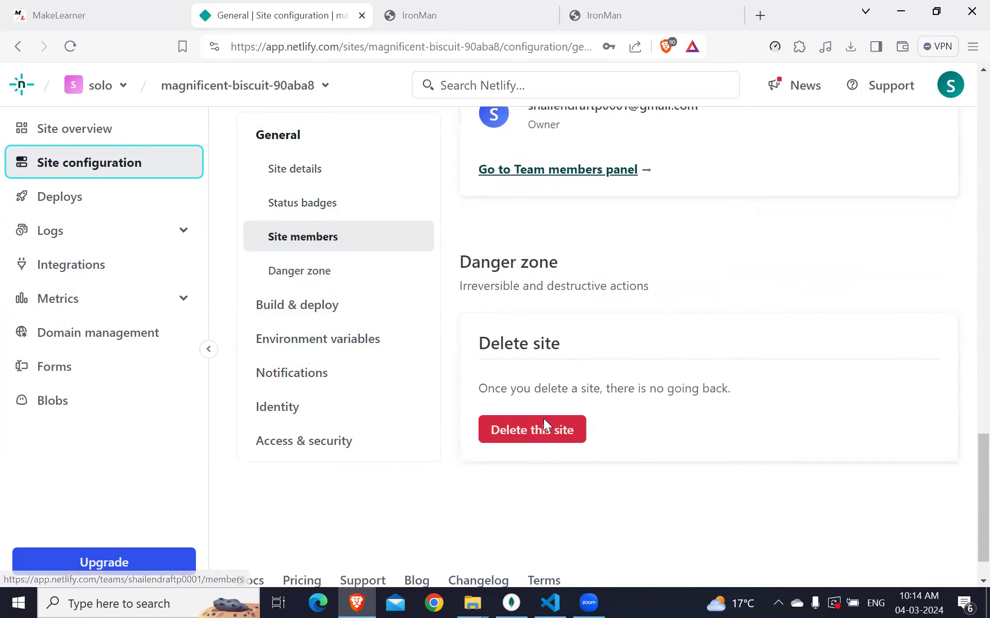
{"action": "scroll", "coordinate": [544, 419], "scroll_direction": "up", "scroll_amount": 20}
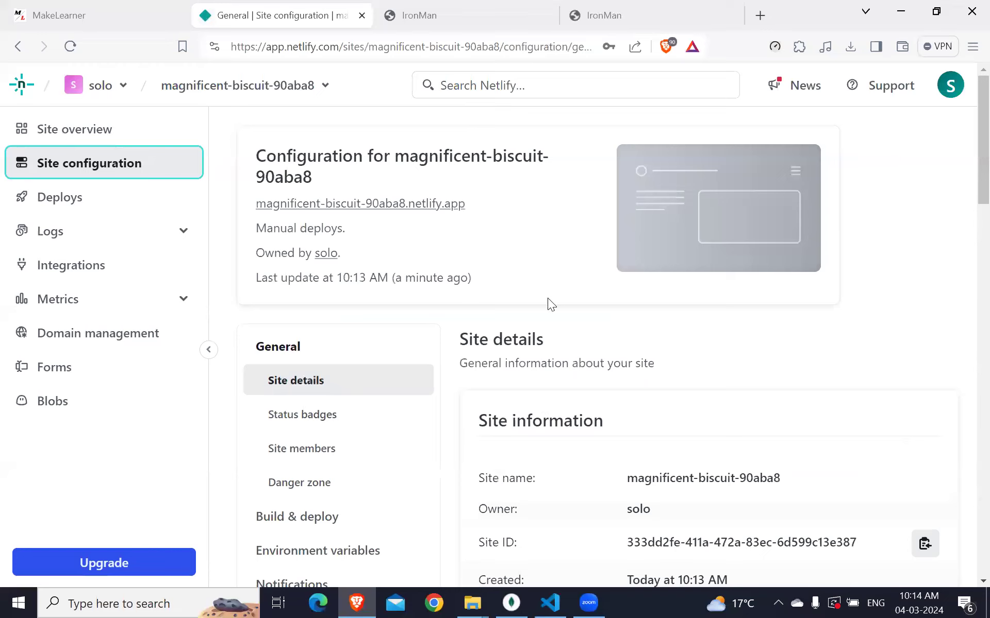
{"action": "scroll", "coordinate": [527, 384], "scroll_direction": "down", "scroll_amount": 4}
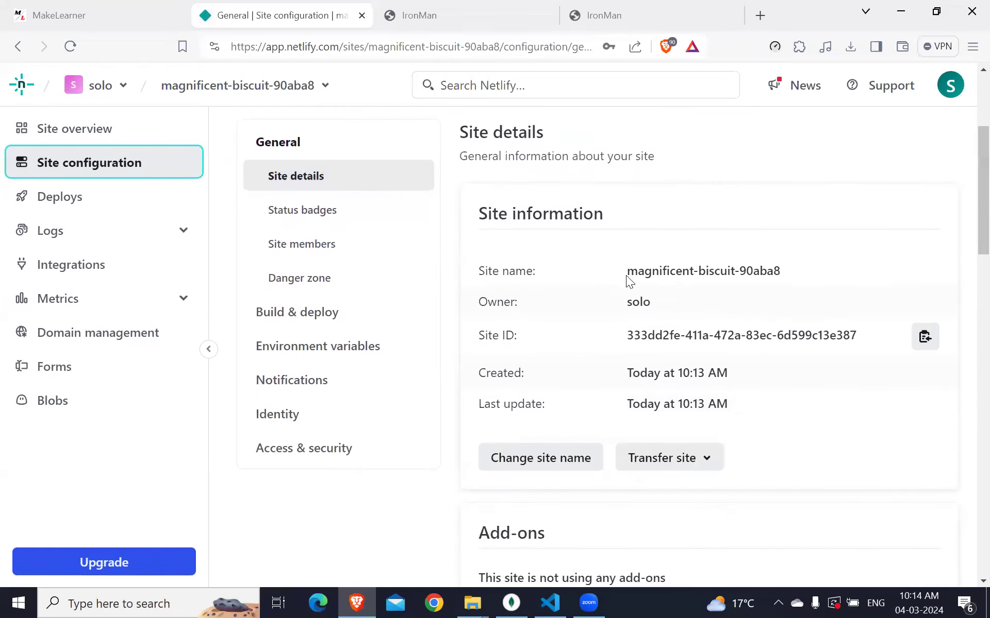
{"action": "scroll", "coordinate": [623, 402], "scroll_direction": "down", "scroll_amount": 1}
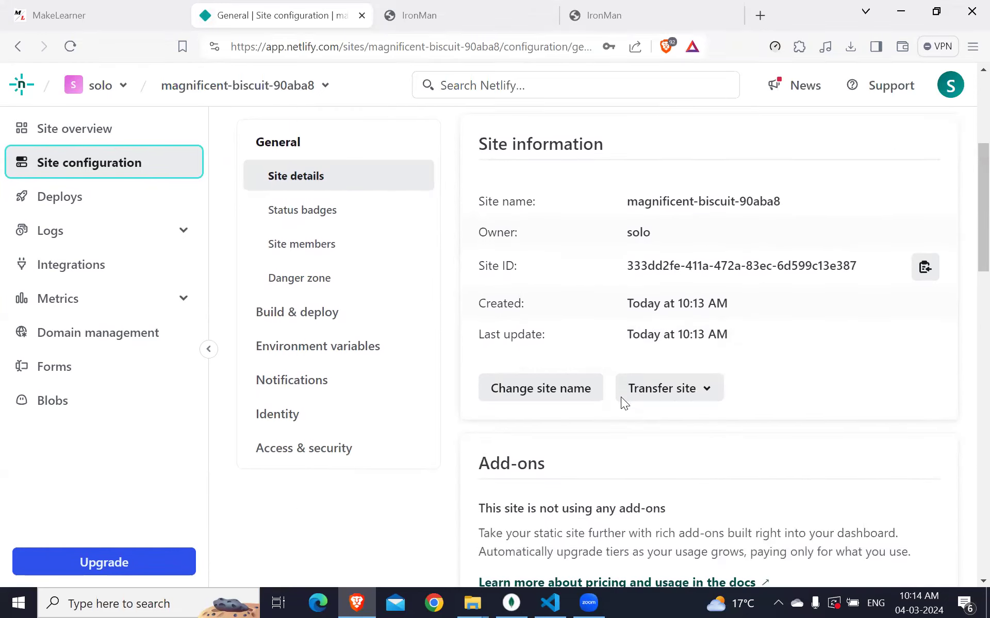
Step: Try to change the site name to iron-man in the site information settings
{"action": "left_click", "coordinate": [518, 389]}
{"action": "key", "text": "BackSpace"}
{"action": "key", "text": "BackSpace"}
{"action": "key", "text": "BackSpace"}
{"action": "key", "text": "BackSpace"}
{"action": "key", "text": "BackSpace"}
{"action": "key", "text": "BackSpace"}
{"action": "key", "text": "BackSpace"}
{"action": "key", "text": "BackSpace"}
{"action": "key", "text": "BackSpace"}
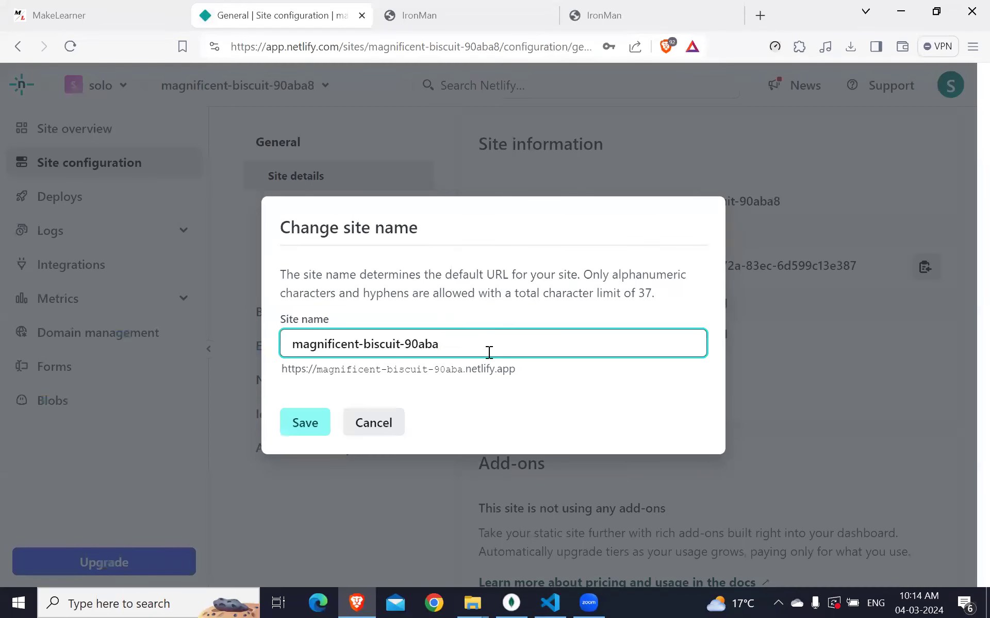
{"action": "key", "text": "BackSpace"}
{"action": "key", "text": "BackSpace"}
{"action": "key", "text": "BackSpace"}
{"action": "key", "text": "BackSpace"}
{"action": "key", "text": "BackSpace"}
{"action": "key", "text": "BackSpace"}
{"action": "key", "text": "BackSpace"}
{"action": "key", "text": "BackSpace"}
{"action": "key", "text": "BackSpace"}
{"action": "key", "text": "BackSpace"}
{"action": "key", "text": "BackSpace"}
{"action": "key", "text": "BackSpace"}
{"action": "key", "text": "BackSpace"}
{"action": "key", "text": "BackSpace"}
{"action": "key", "text": "BackSpace"}
{"action": "key", "text": "BackSpace"}
{"action": "key", "text": "BackSpace"}
{"action": "type", "text": "i"}
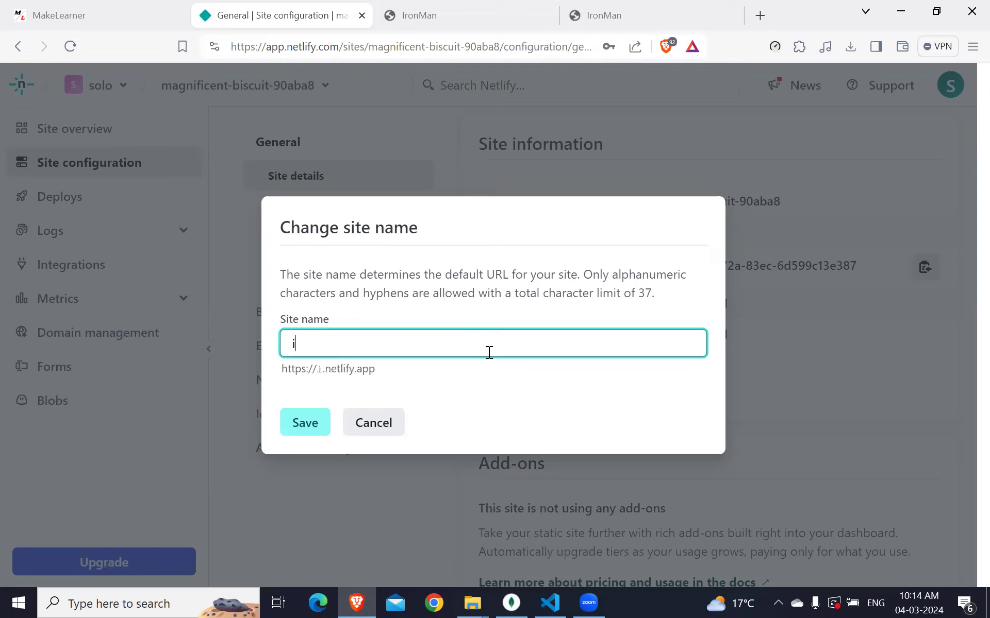
{"action": "key", "text": "BackSpace"}
{"action": "type", "text": "i"}
{"action": "key", "text": "BackSpace"}
{"action": "type", "text": "i"}
{"action": "key", "text": "BackSpace"}
{"action": "type", "text": "iron-man"}
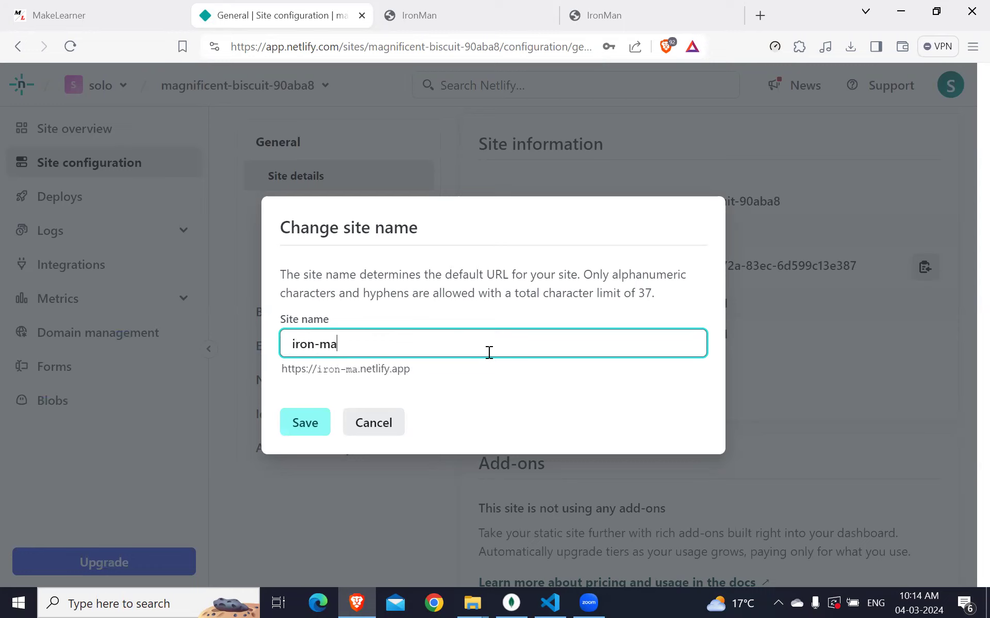
{"action": "left_click", "coordinate": [292, 436]}
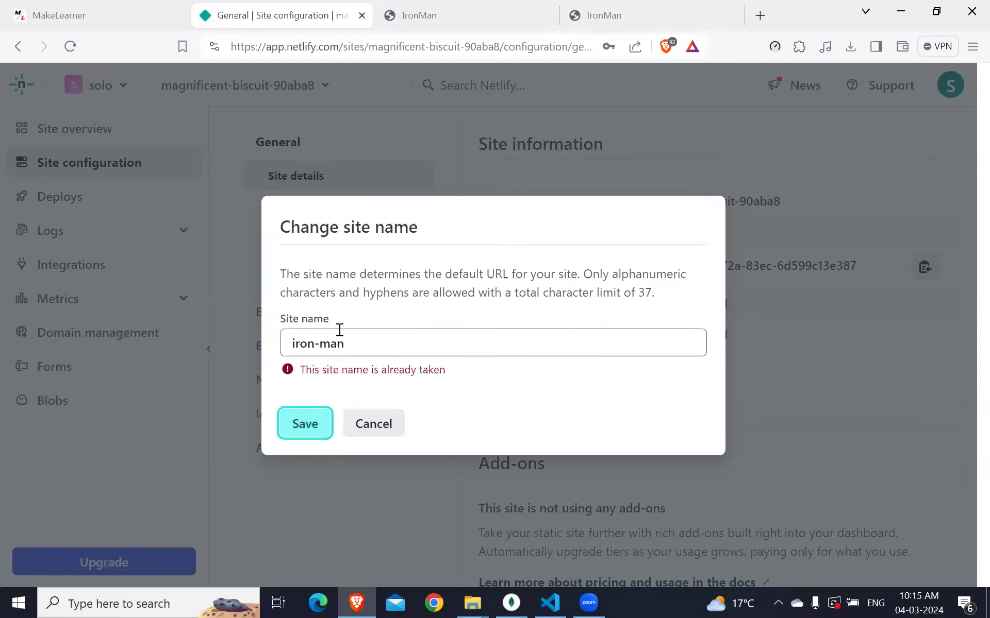
Step: Extend the new site name to iron-man-temp and save it
{"action": "left_click", "coordinate": [347, 343]}
{"action": "type", "text": "-temp"}
{"action": "left_click", "coordinate": [298, 424]}
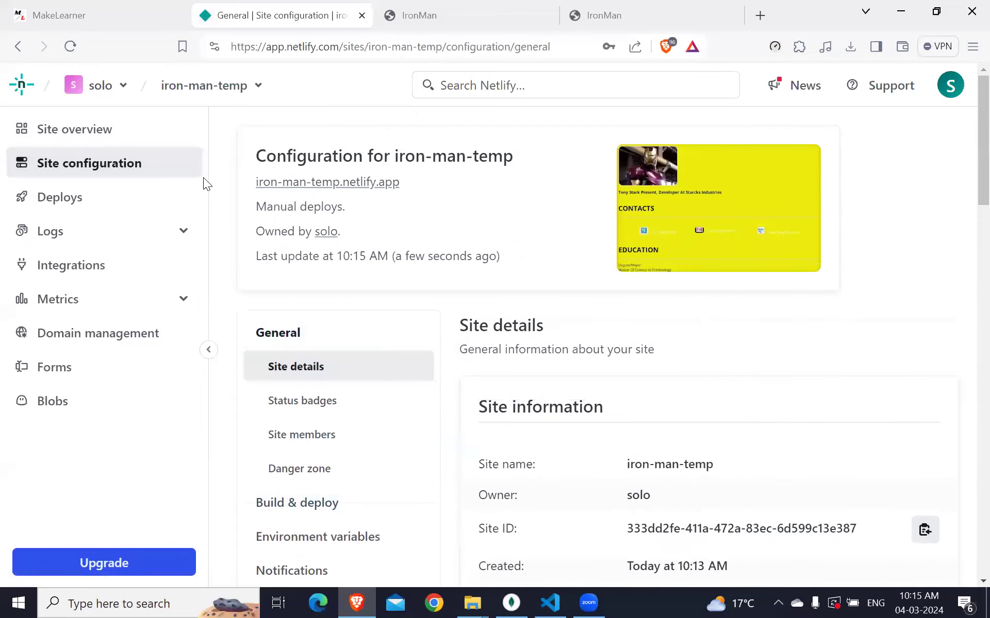
Step: Open the live site from the site overview and examine the IronMan page at its new address, from the contacts to the references
{"action": "left_click", "coordinate": [85, 131]}
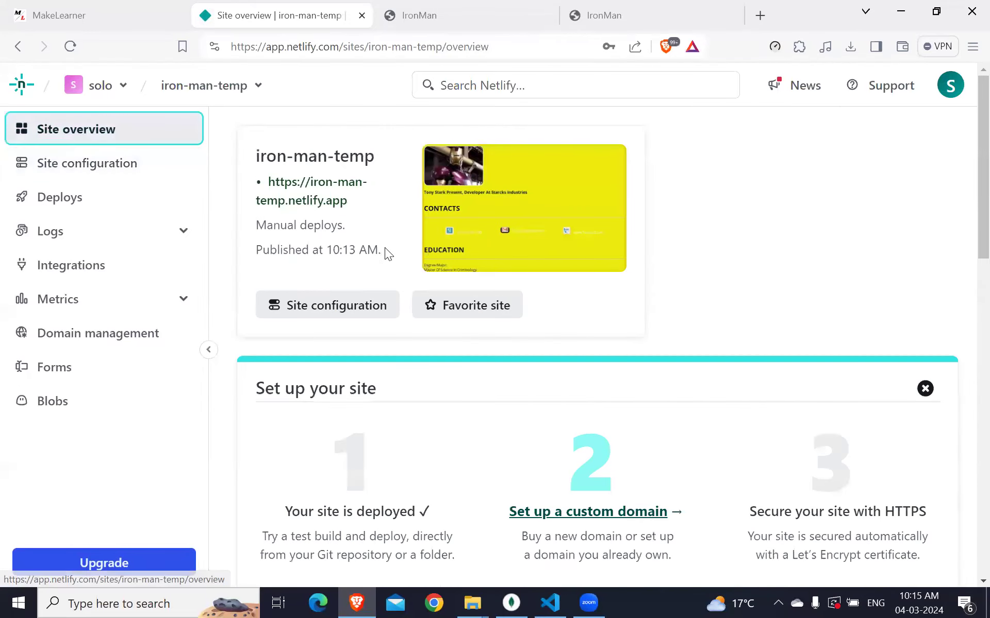
{"action": "left_click", "coordinate": [477, 205]}
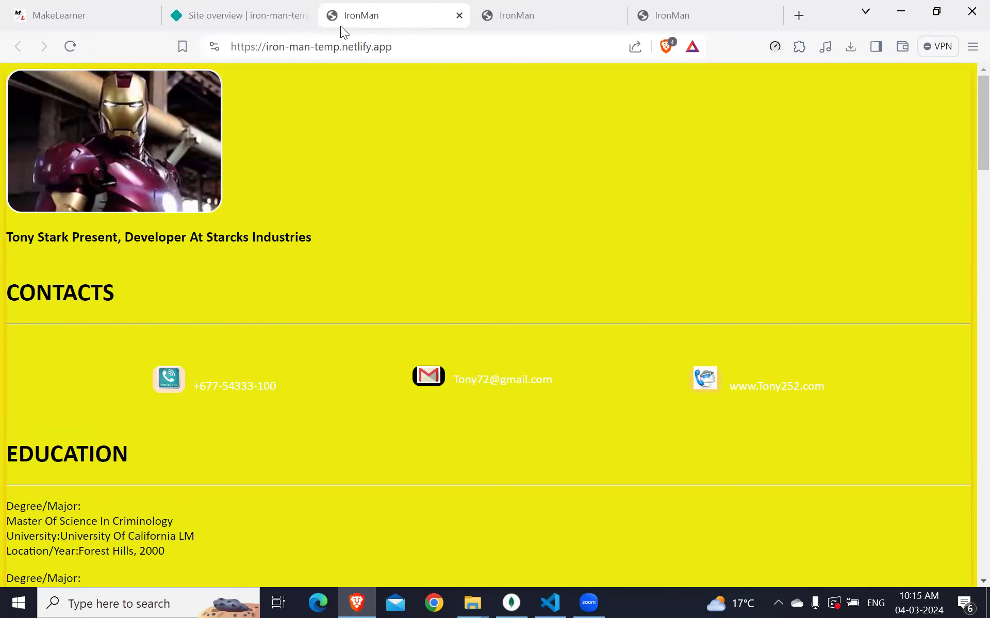
{"action": "scroll", "coordinate": [398, 66], "scroll_direction": "down", "scroll_amount": 2}
{"action": "scroll", "coordinate": [399, 66], "scroll_direction": "up", "scroll_amount": 2}
{"action": "scroll", "coordinate": [399, 66], "scroll_direction": "down", "scroll_amount": 10}
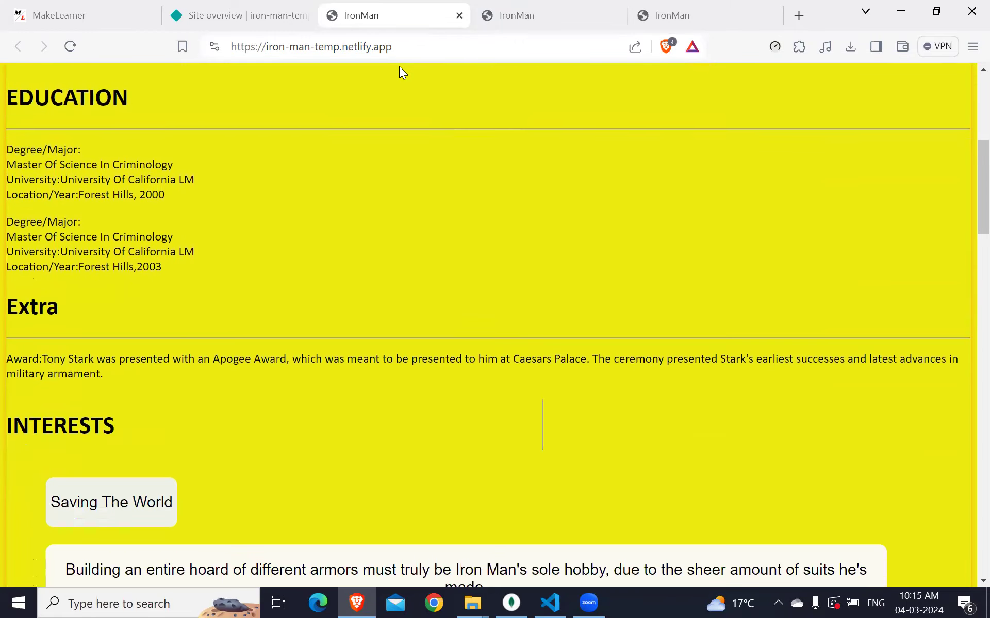
{"action": "scroll", "coordinate": [403, 73], "scroll_direction": "up", "scroll_amount": 8}
{"action": "scroll", "coordinate": [403, 73], "scroll_direction": "down", "scroll_amount": 7}
{"action": "scroll", "coordinate": [402, 73], "scroll_direction": "up", "scroll_amount": 10}
{"action": "scroll", "coordinate": [403, 73], "scroll_direction": "down", "scroll_amount": 20}
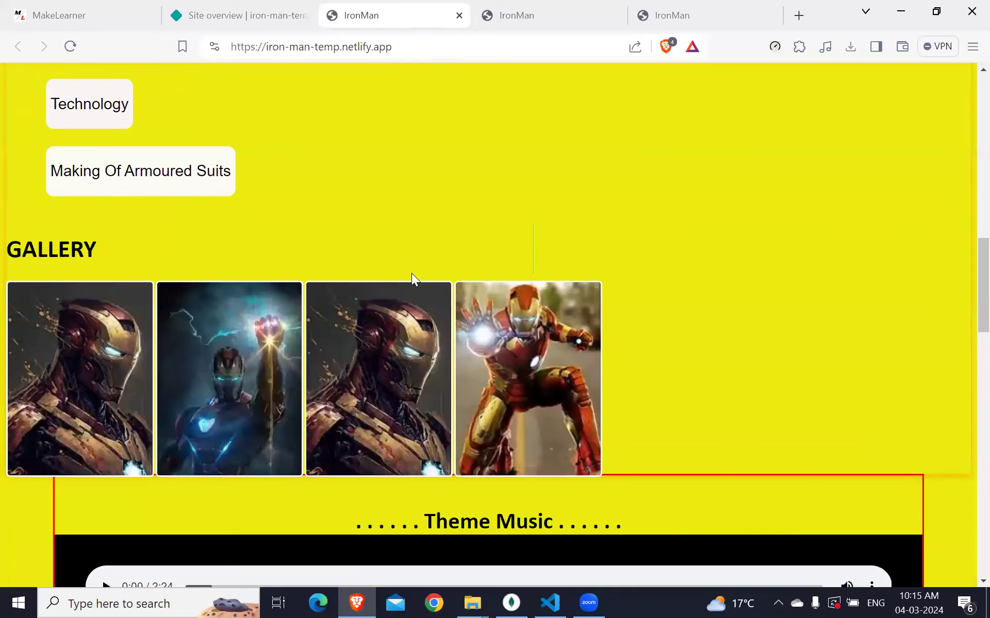
{"action": "scroll", "coordinate": [412, 275], "scroll_direction": "down", "scroll_amount": 8}
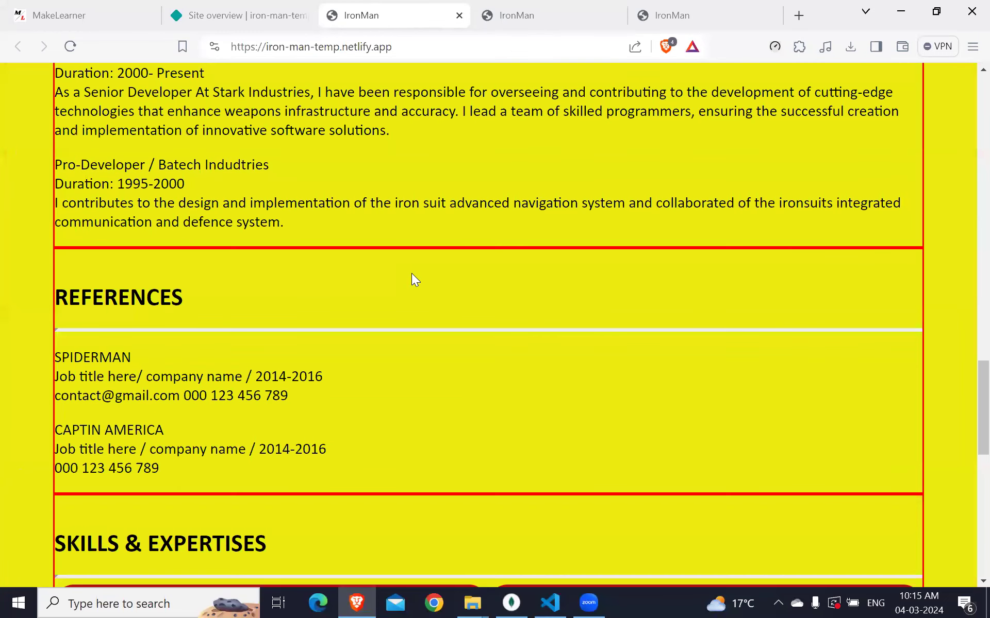
{"action": "scroll", "coordinate": [412, 275], "scroll_direction": "up", "scroll_amount": 4}
{"action": "scroll", "coordinate": [440, 282], "scroll_direction": "up", "scroll_amount": 20}
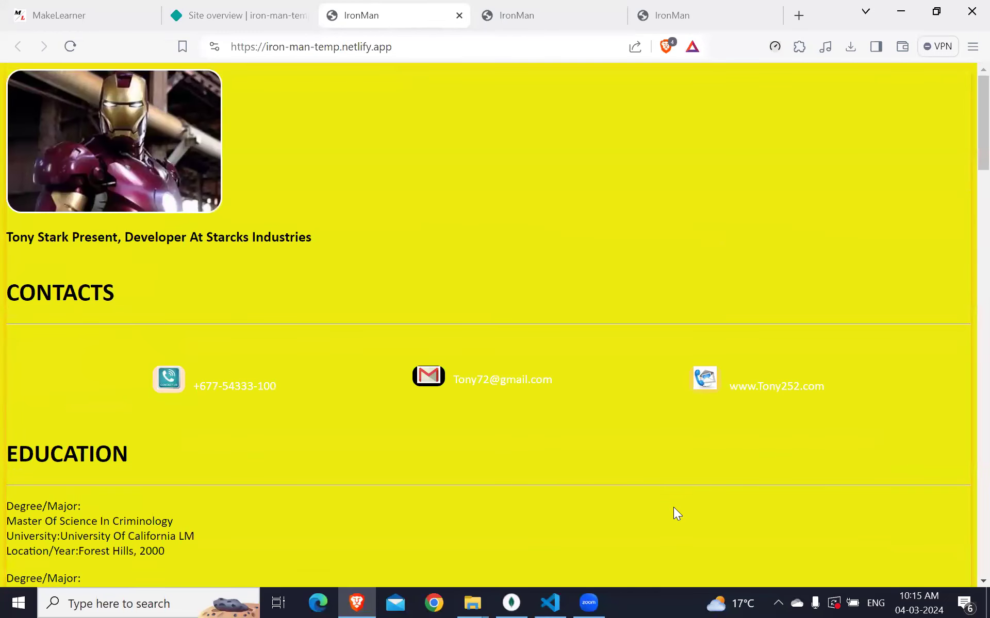